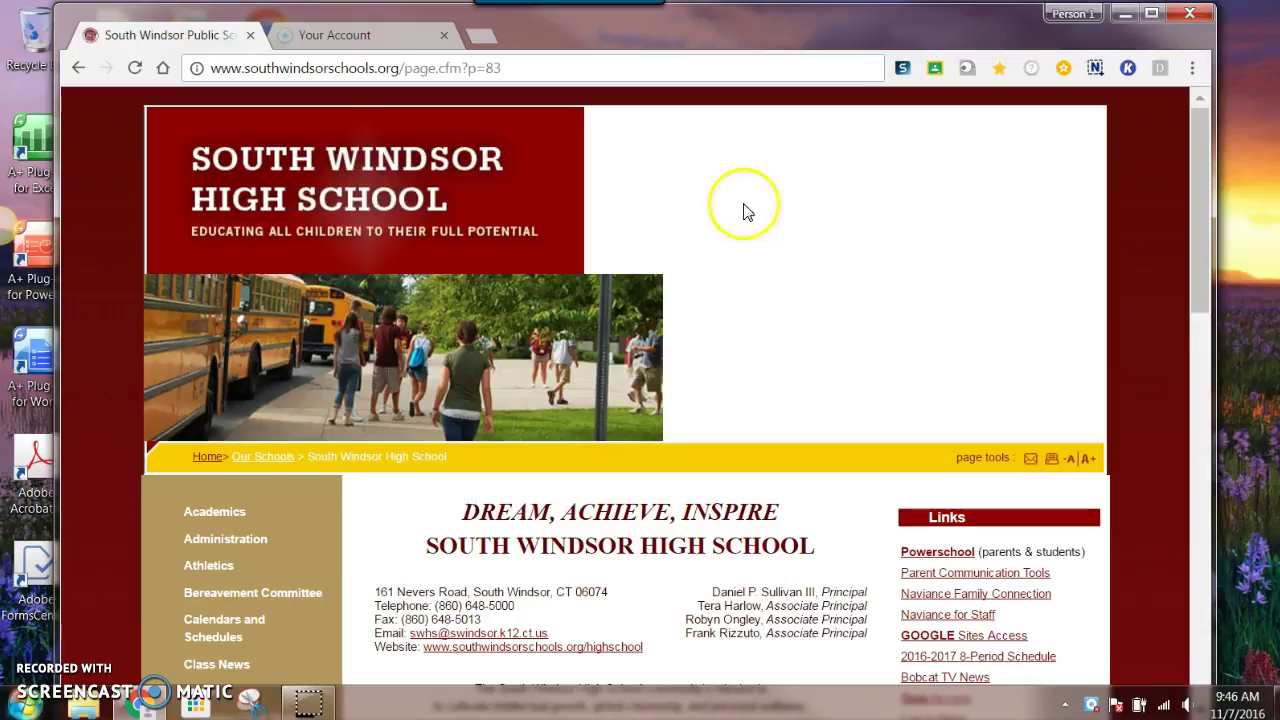
Open Google Drive from the school website's Google Sites Access link and launch YouTube from the Google apps list.
left_click(968, 645)
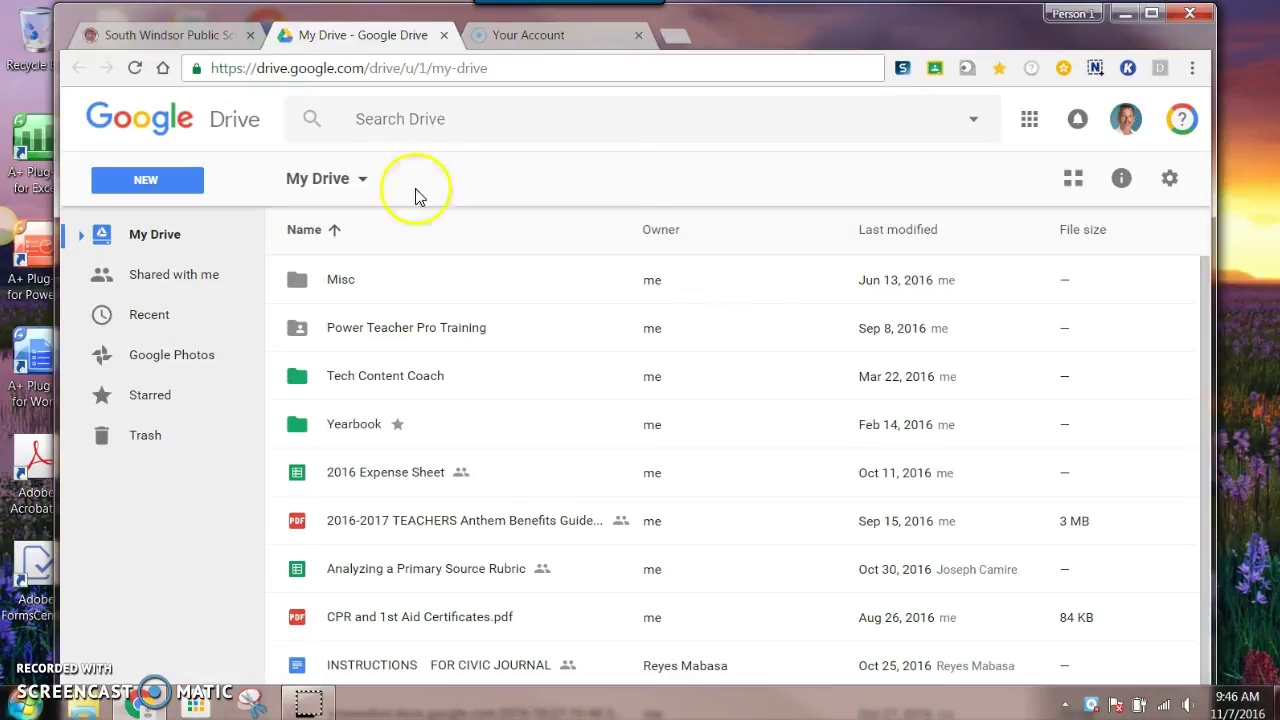
left_click(1030, 122)
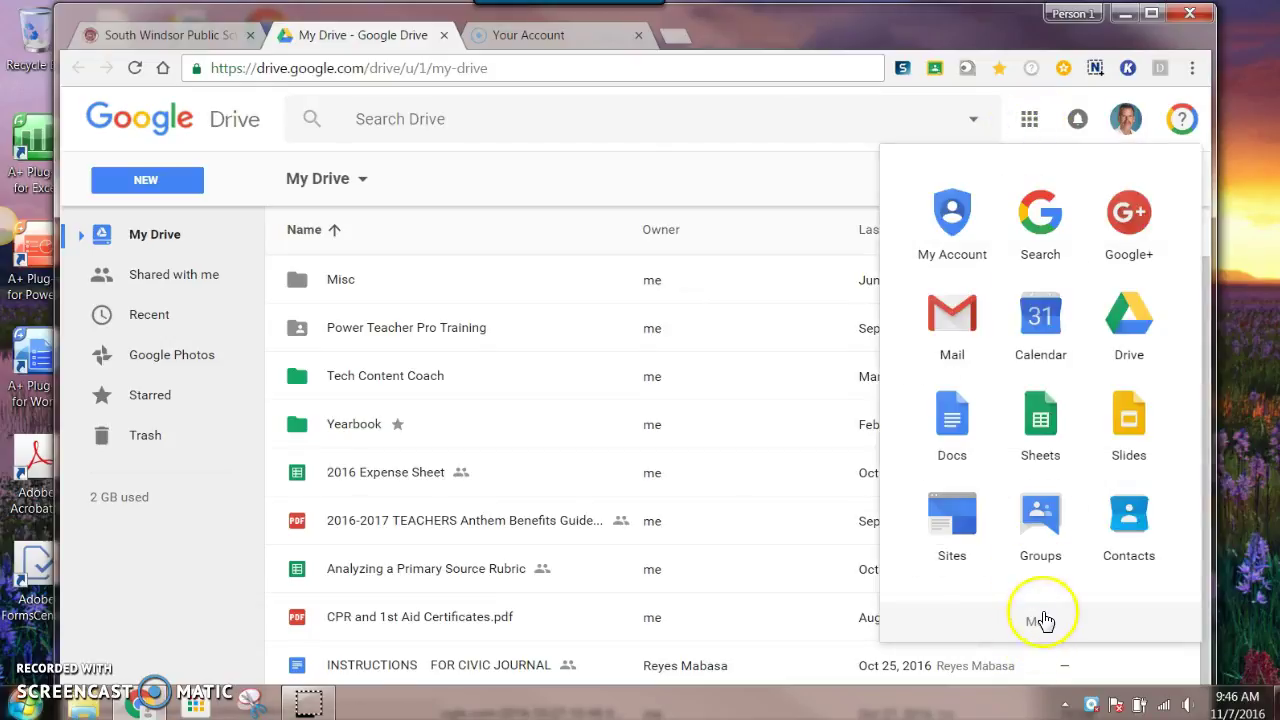
left_click(1042, 624)
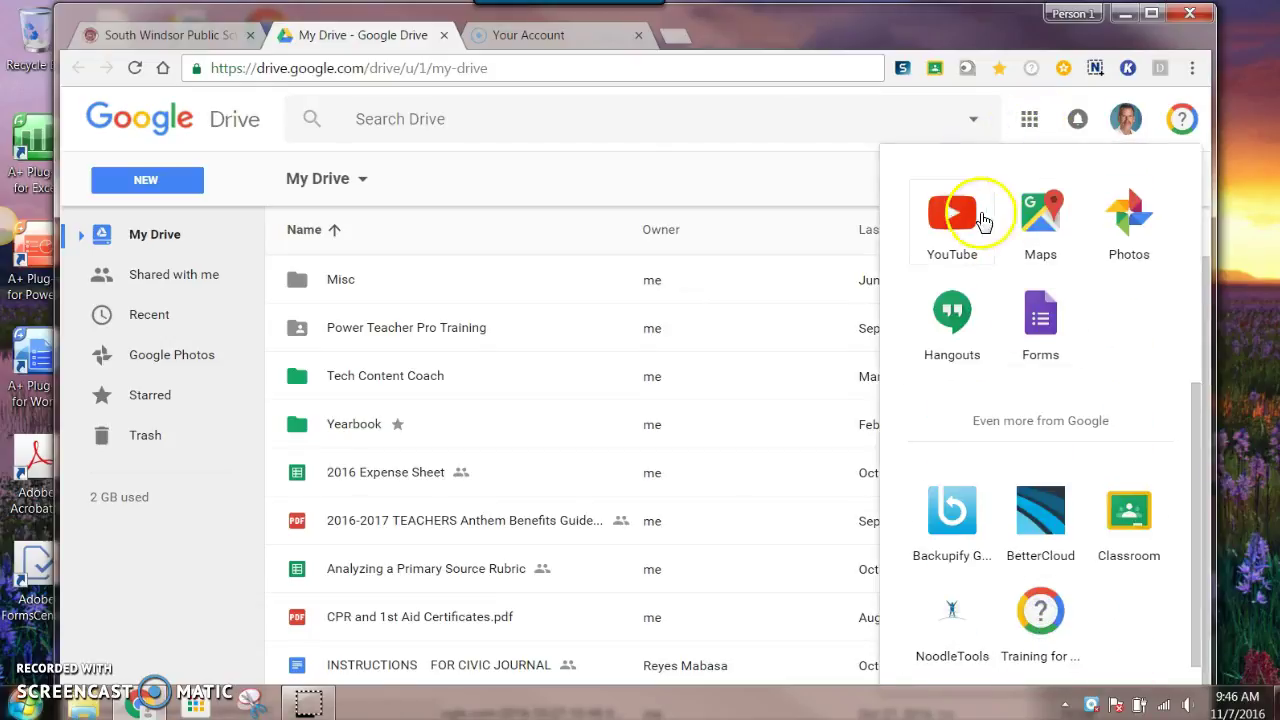
left_click(952, 218)
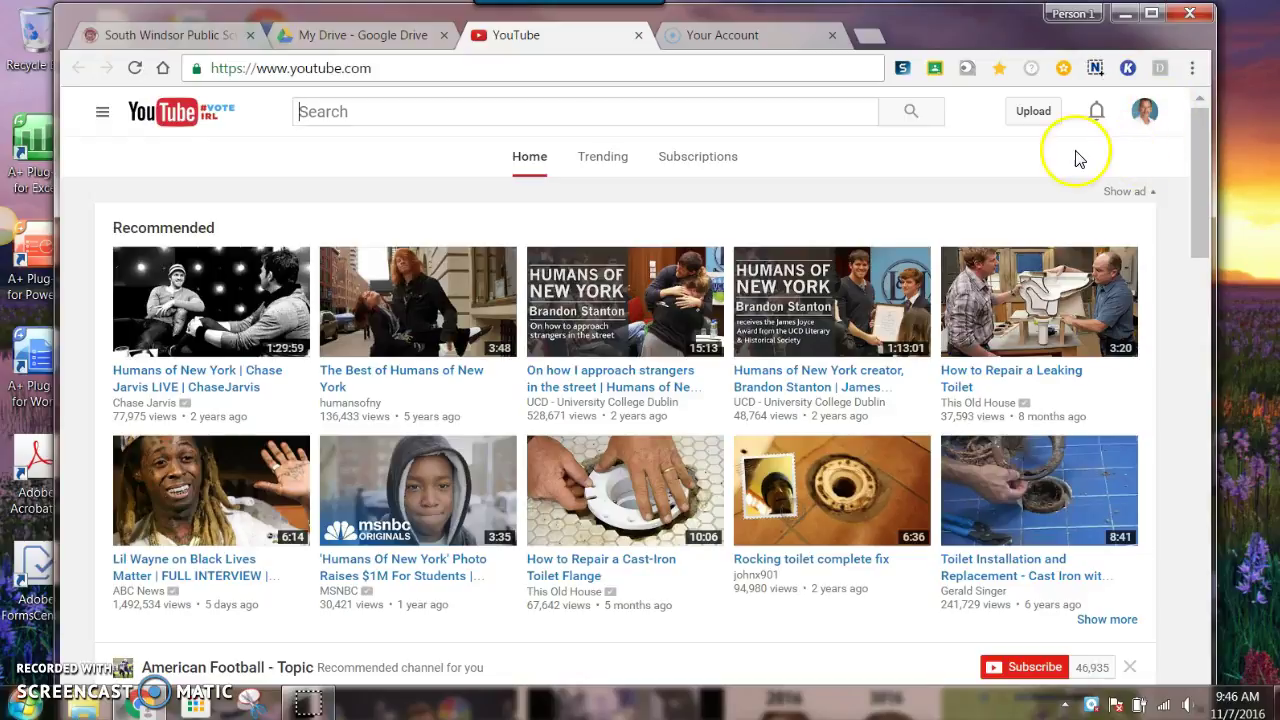
Look through the YouTube guide, including the library playlists and the subscribed channels.
left_click(101, 118)
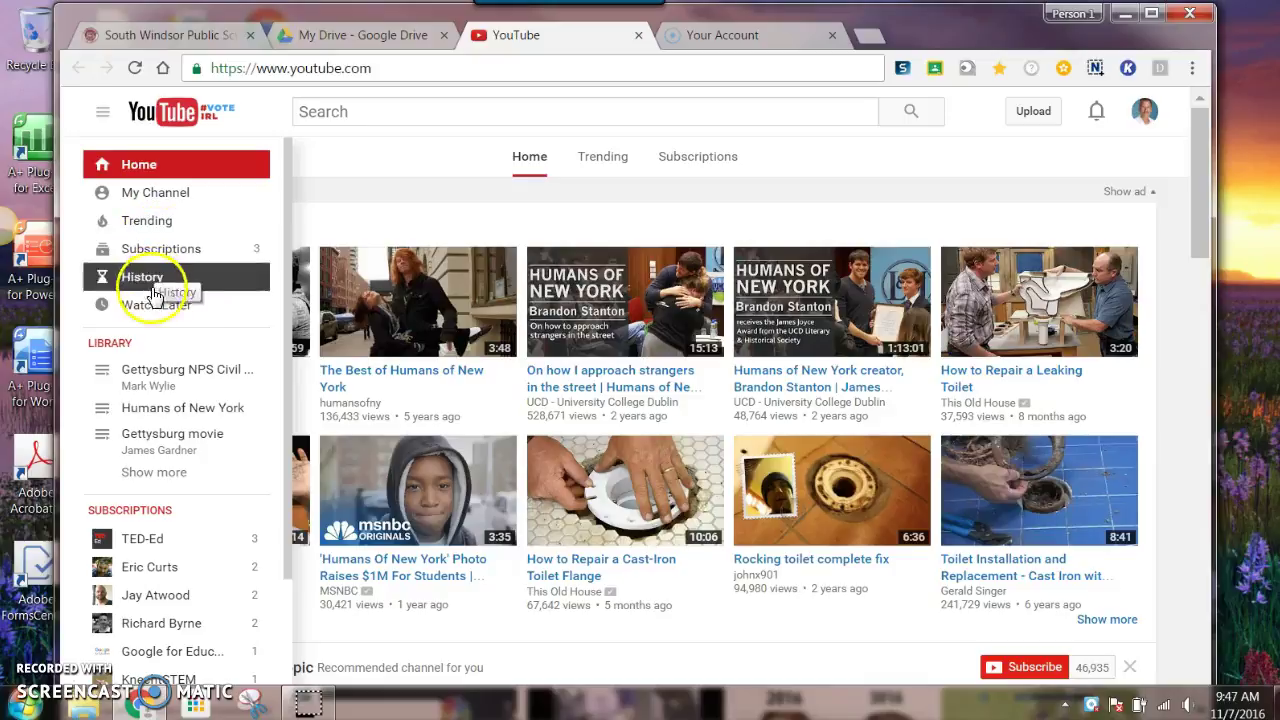
left_click_drag(181, 418, 292, 443)
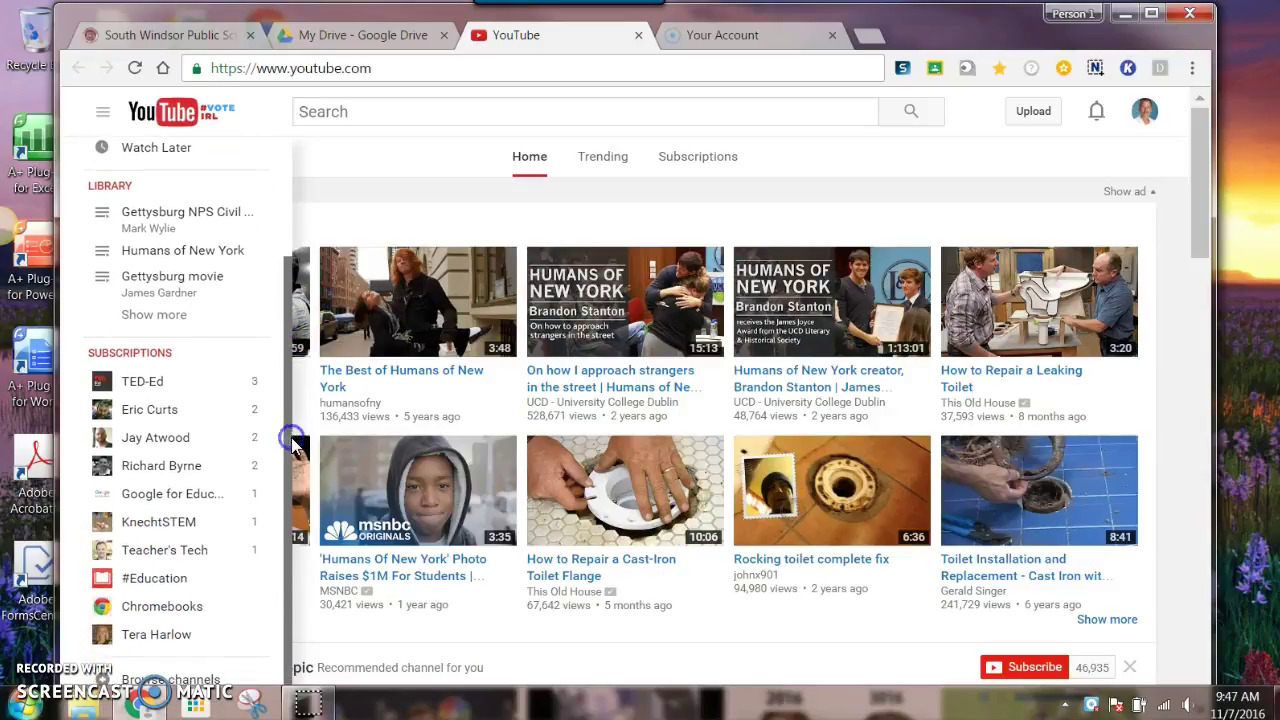
left_click(294, 342)
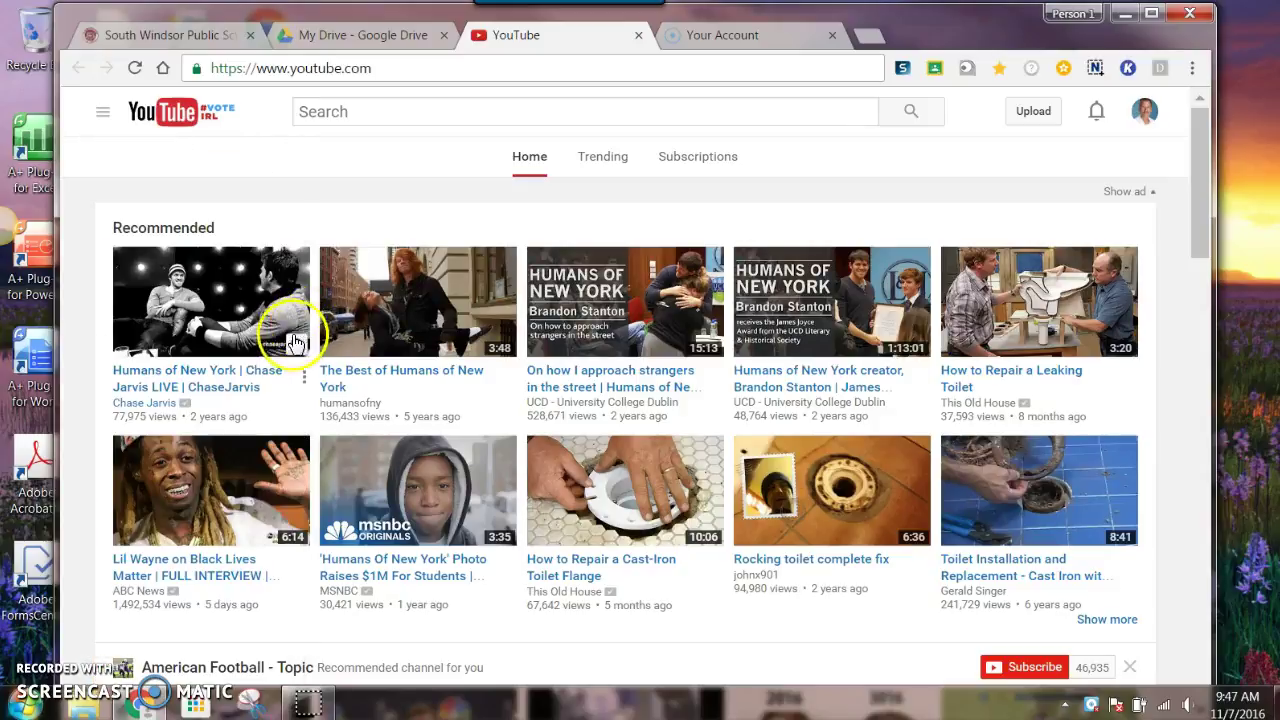
left_click(102, 111)
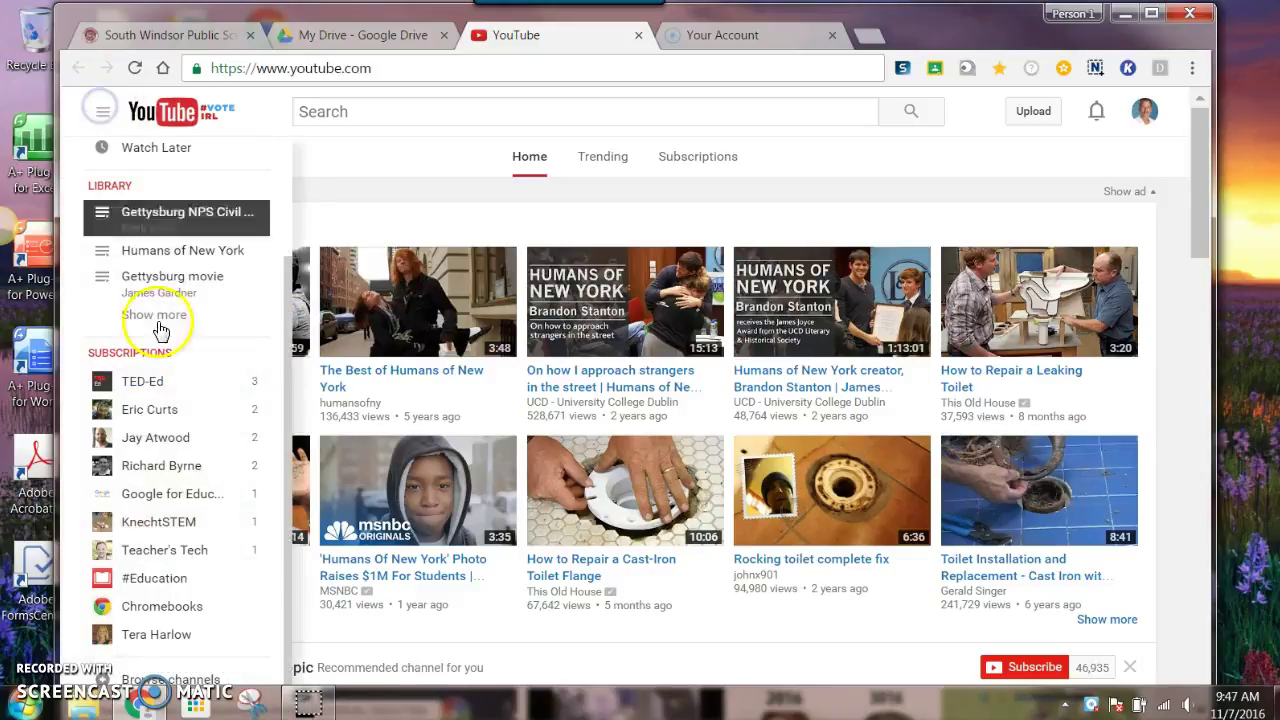
left_click_drag(281, 366, 288, 319)
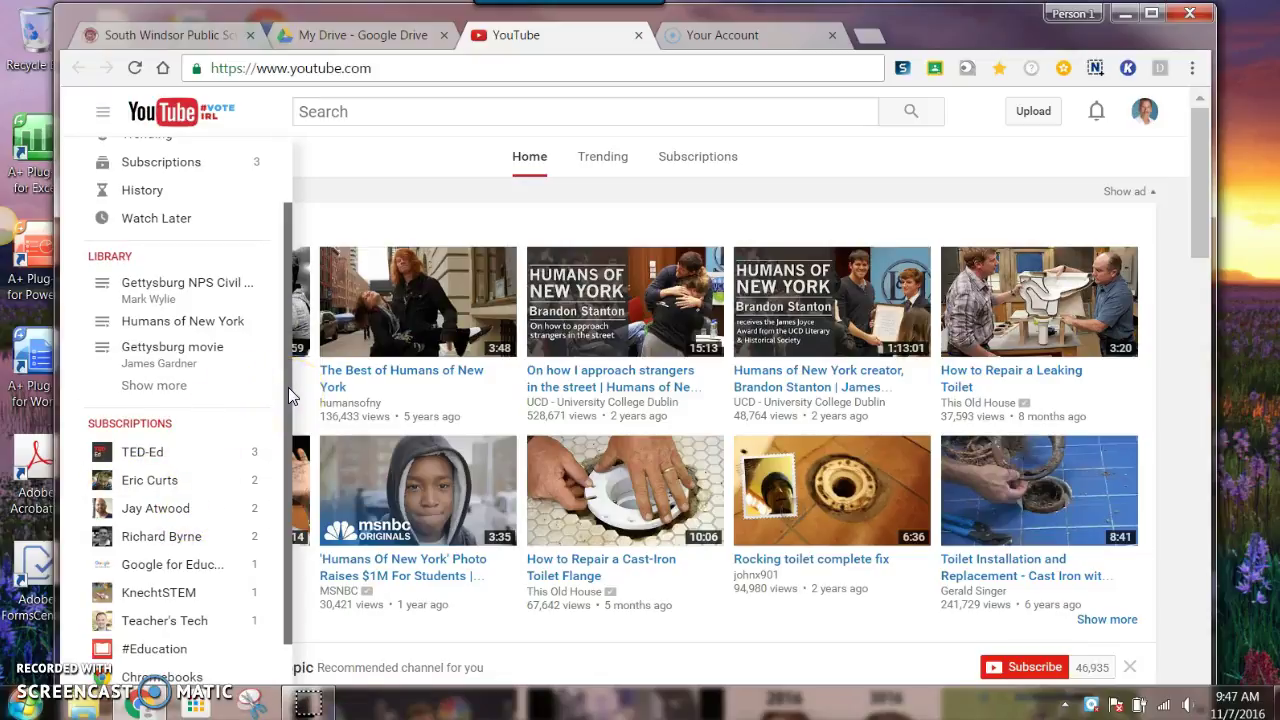
left_click_drag(288, 387, 287, 306)
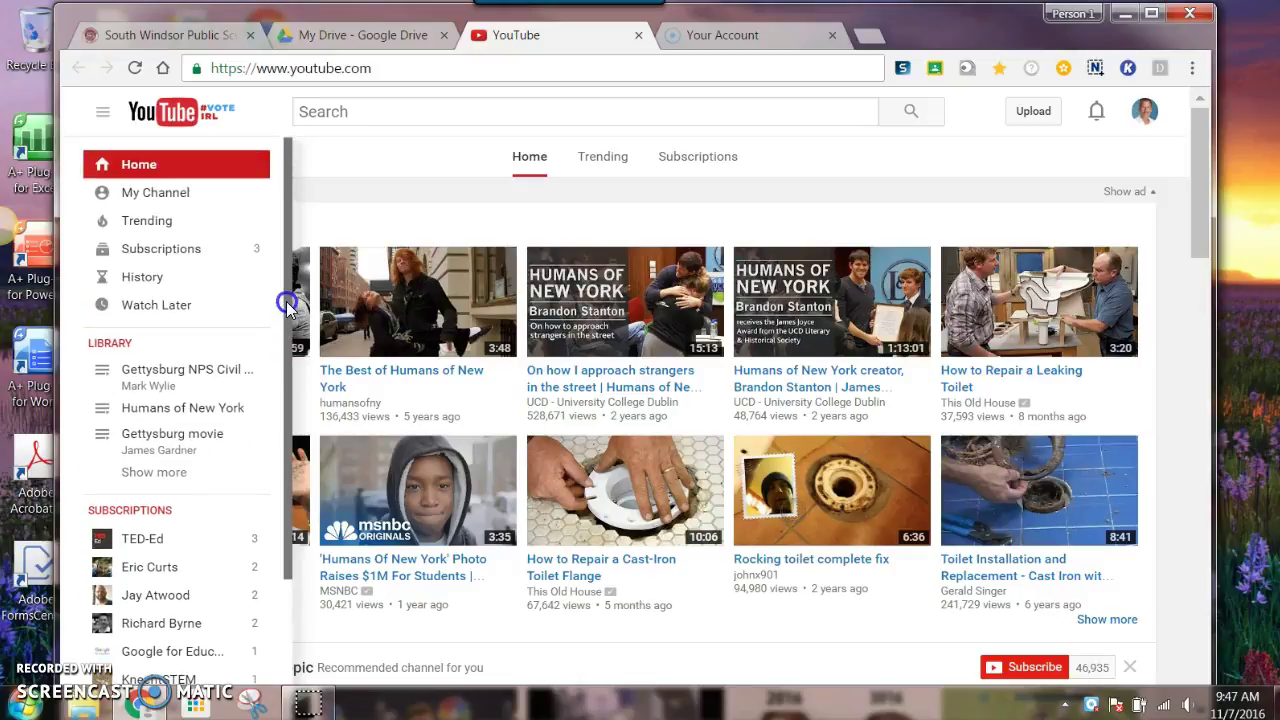
Search YouTube for "gettysburg" and filter the results to show only playlists.
left_click(365, 111)
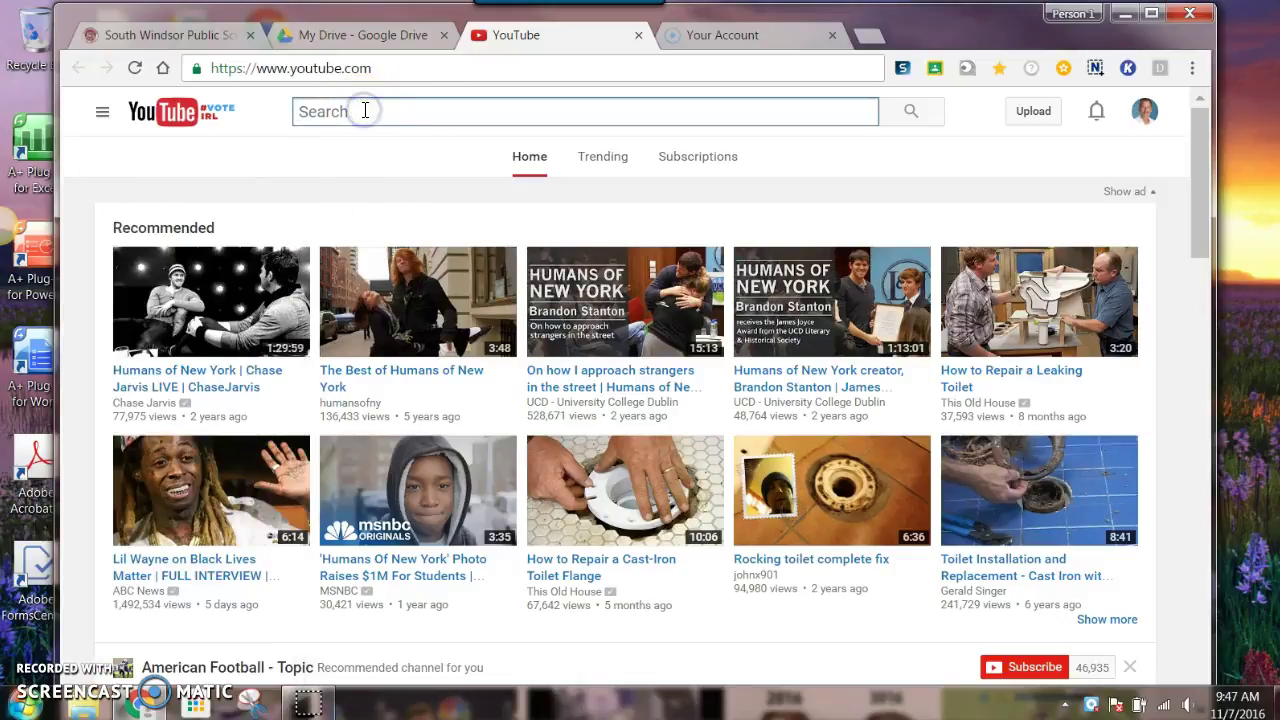
type("gett")
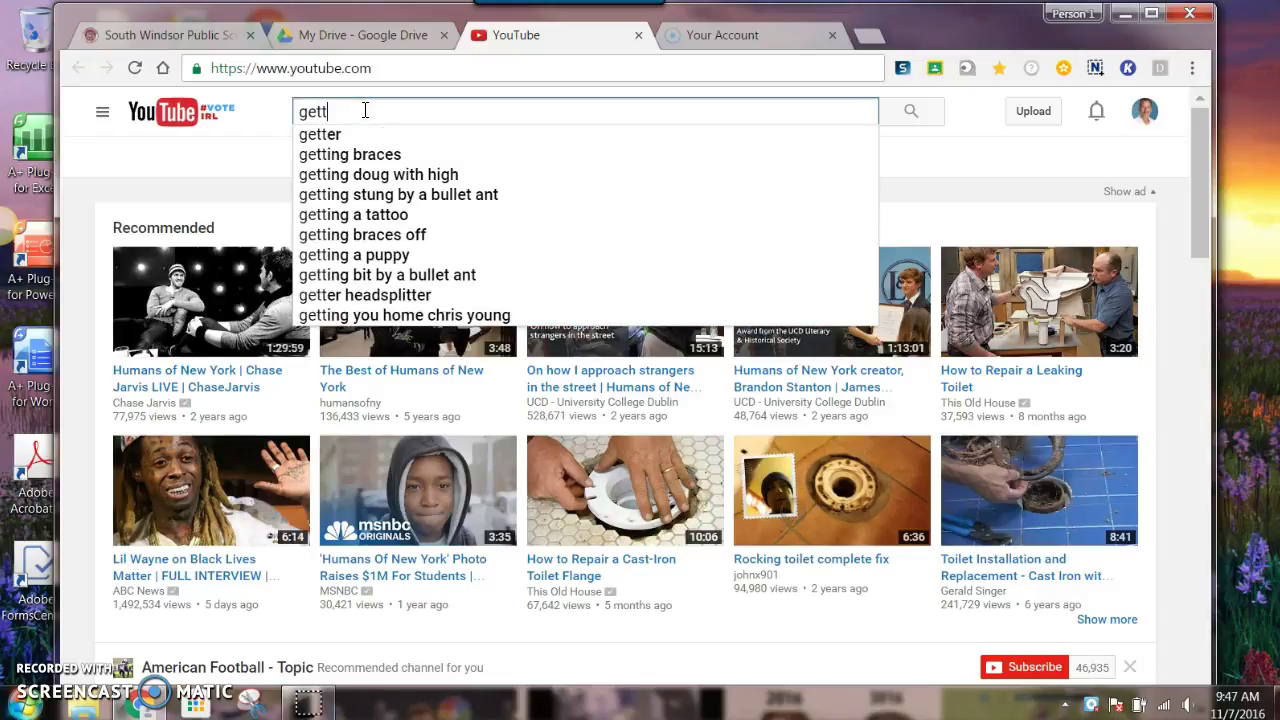
type("ys")
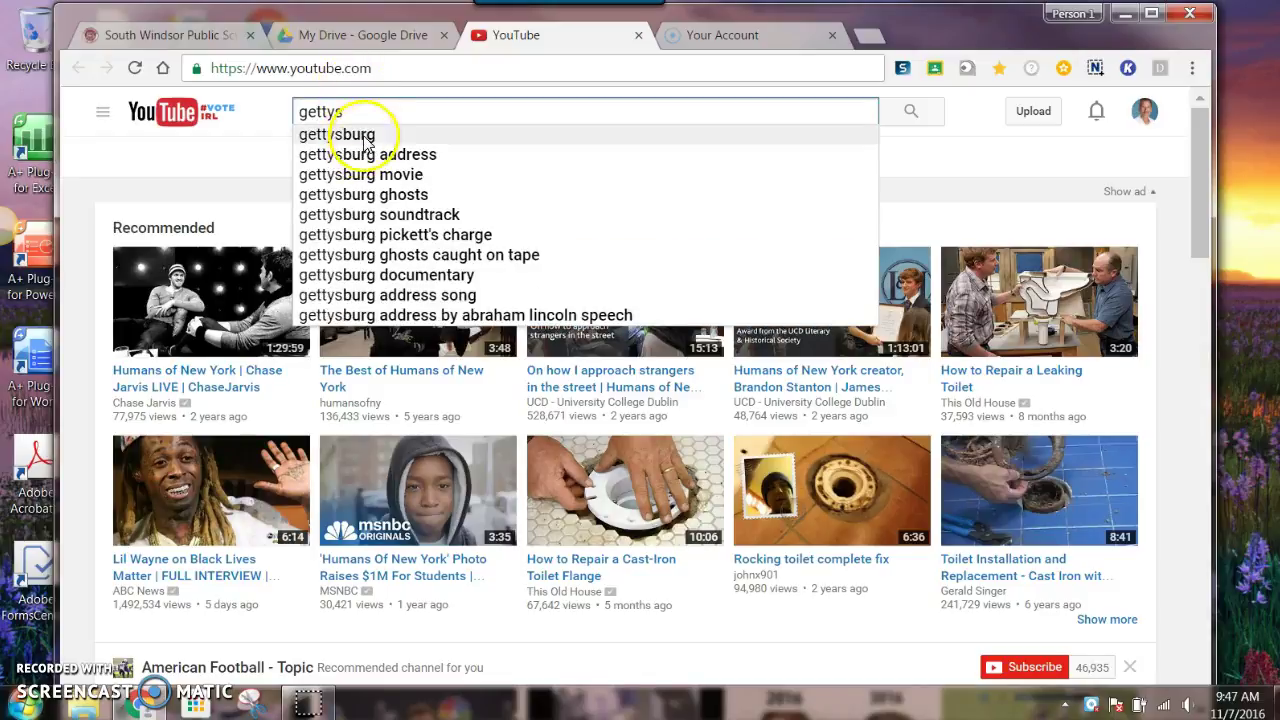
left_click(365, 137)
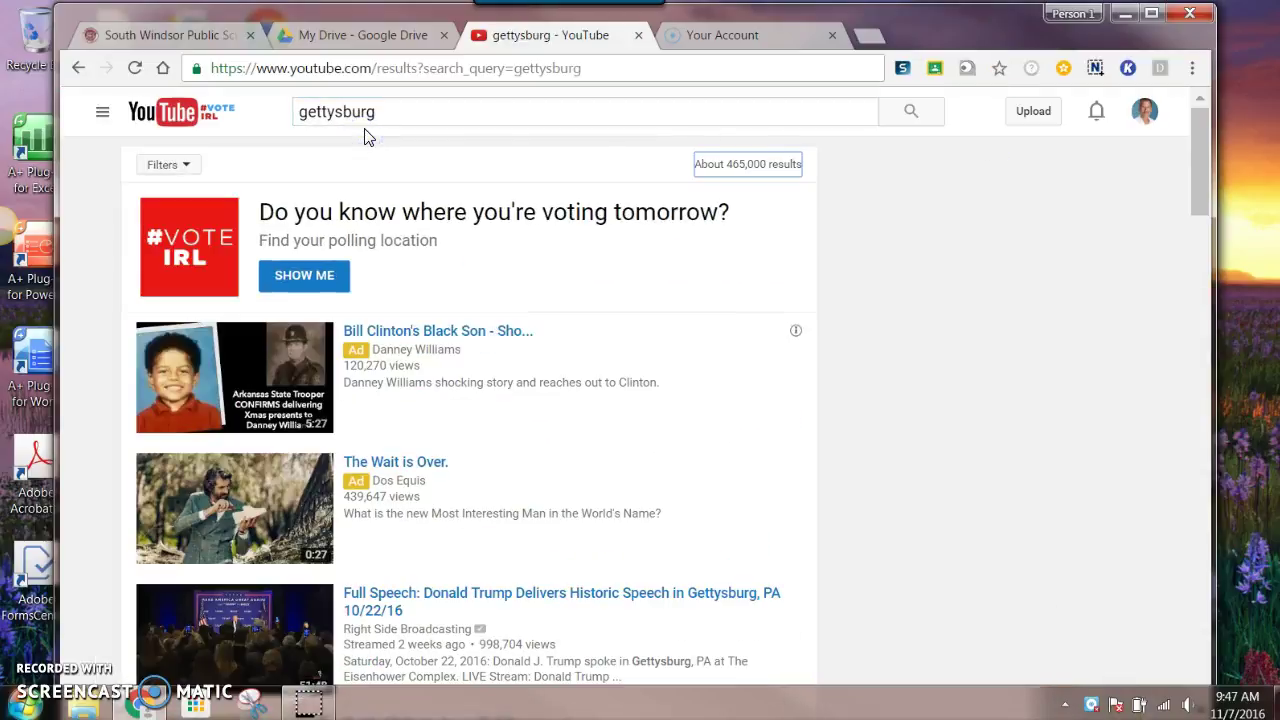
mouse_move(1200, 205)
left_mouse_down()
mouse_move(1223, 365)
mouse_move(1218, 506)
mouse_move(1197, 185)
left_mouse_up()
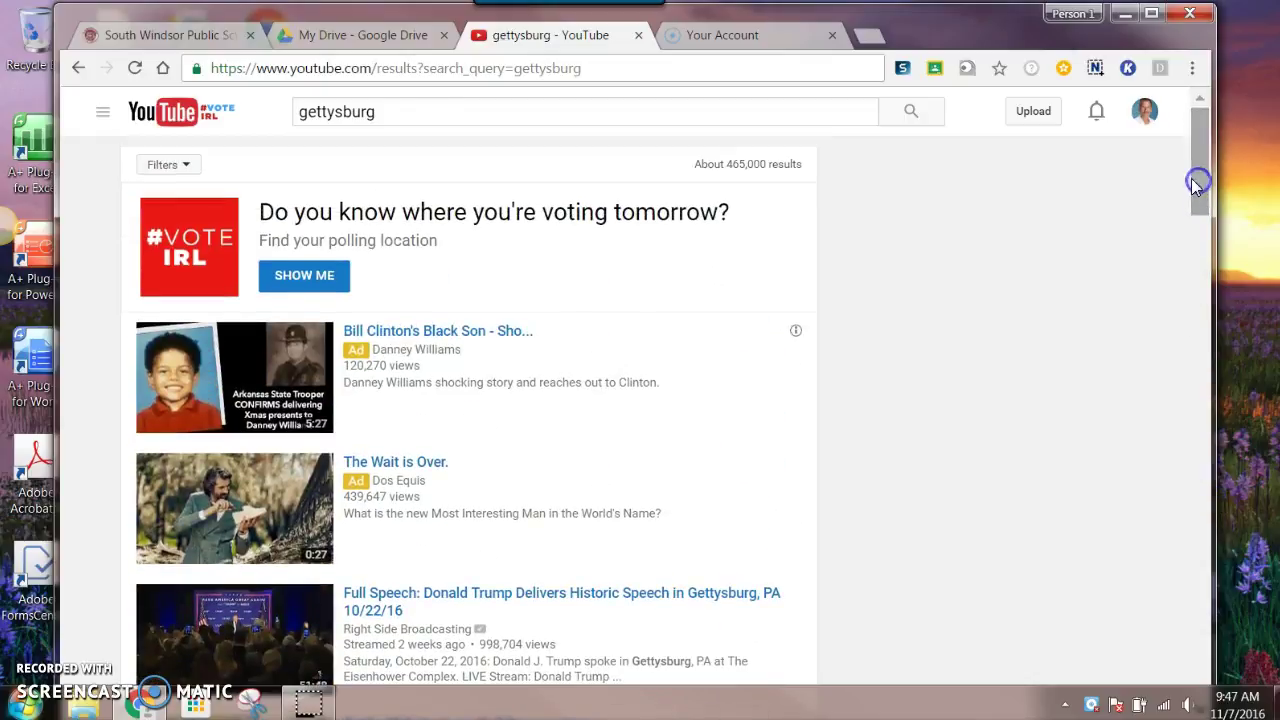
left_click(189, 168)
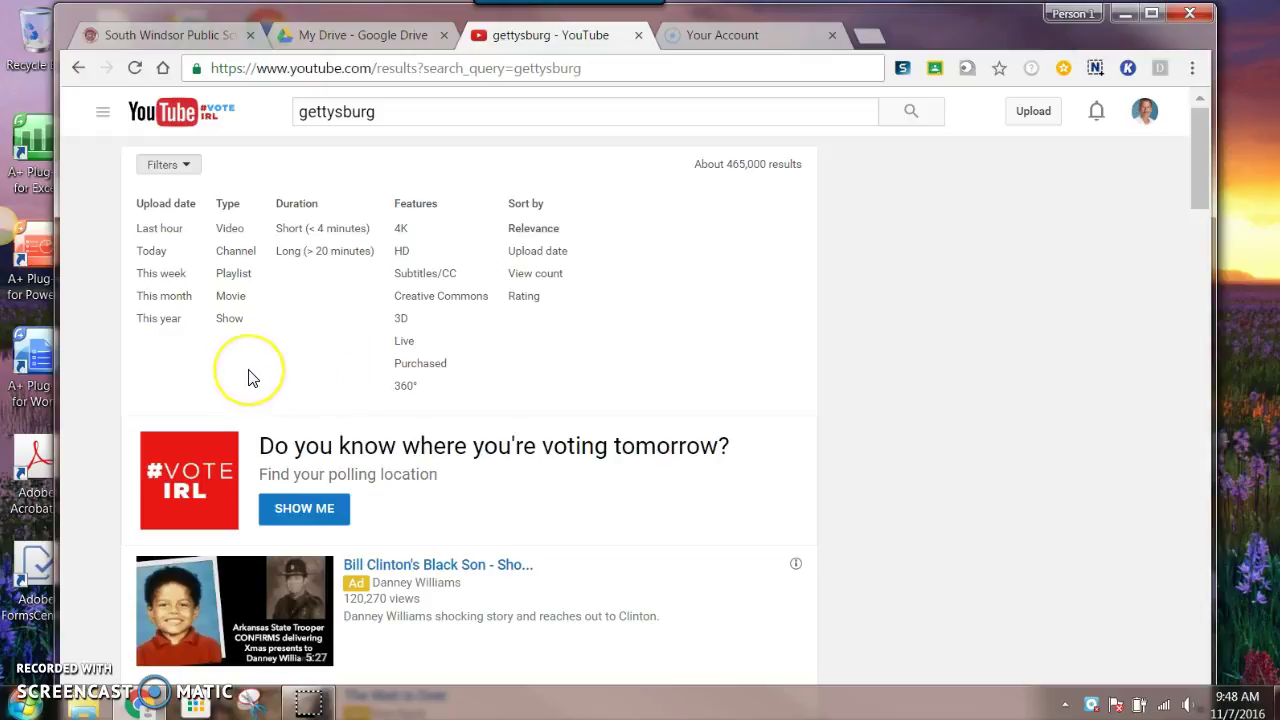
left_click(234, 276)
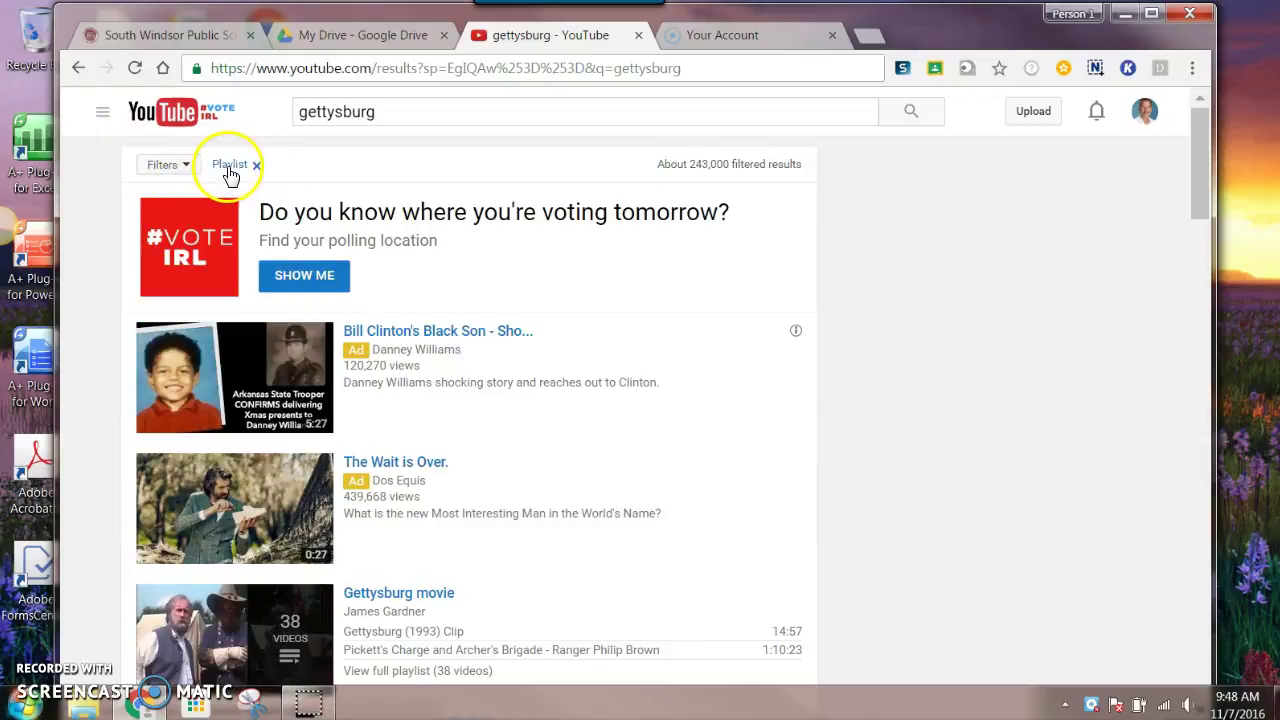
Open the playlist "Popular Videos - Ken Burns & Battle of Gettysburg" from the results and pause its first video.
left_click_drag(1205, 200, 1222, 285)
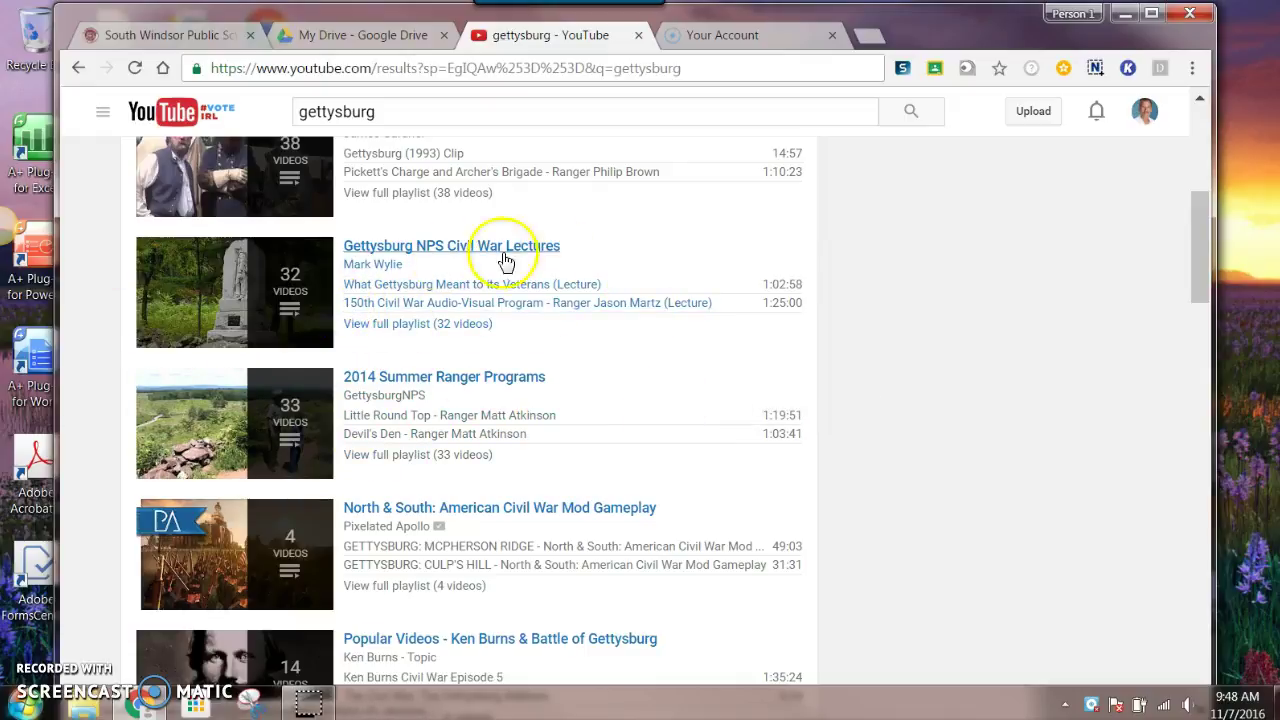
left_click_drag(1199, 293, 1212, 351)
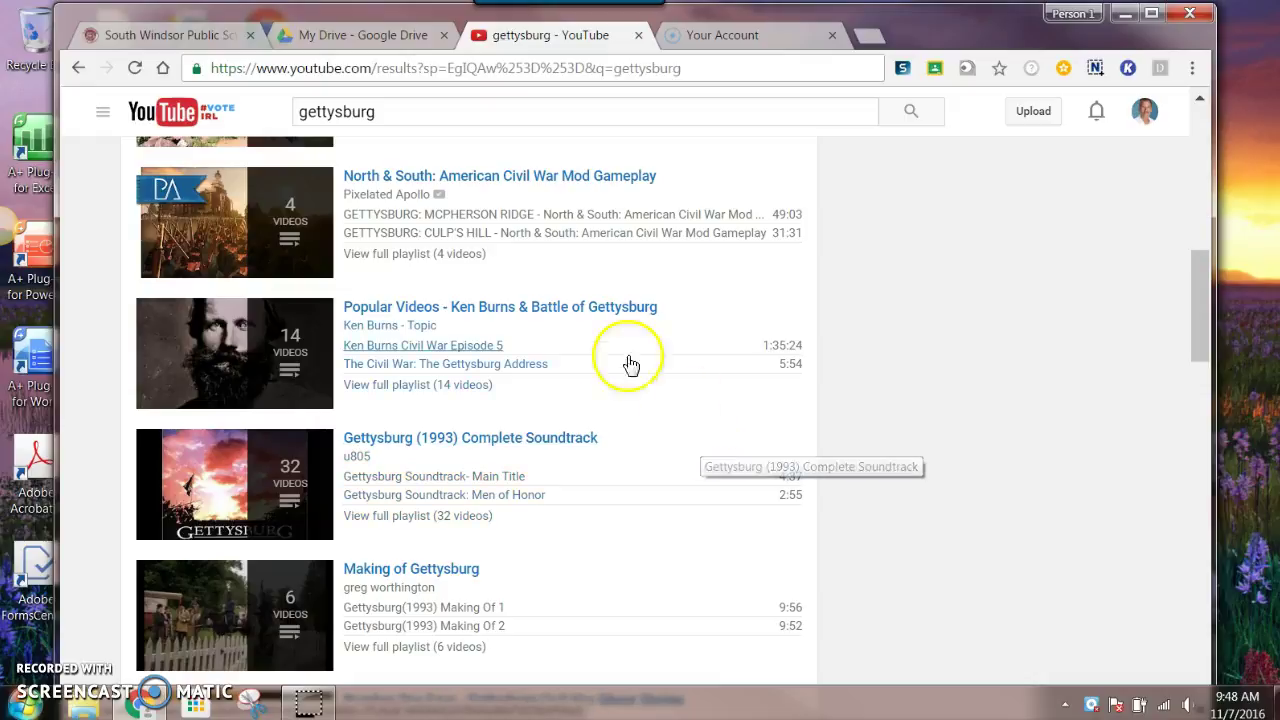
mouse_move(300, 323)
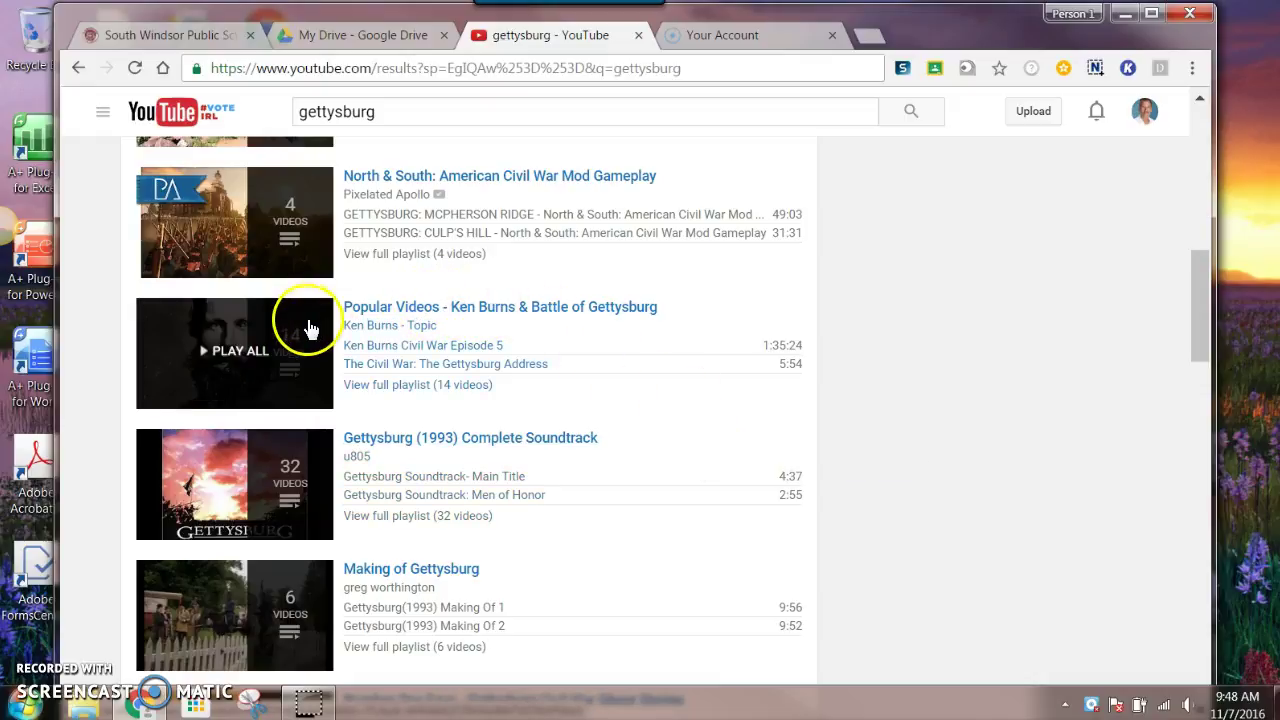
left_click(412, 306)
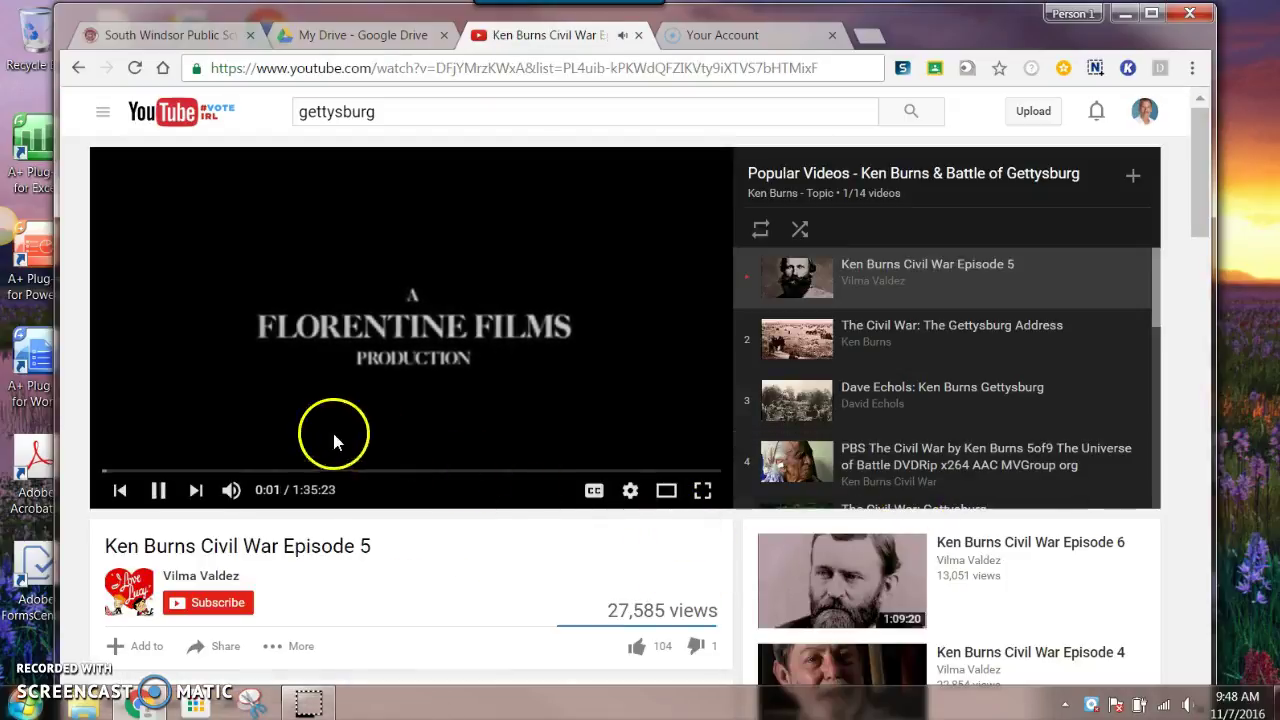
left_click(155, 488)
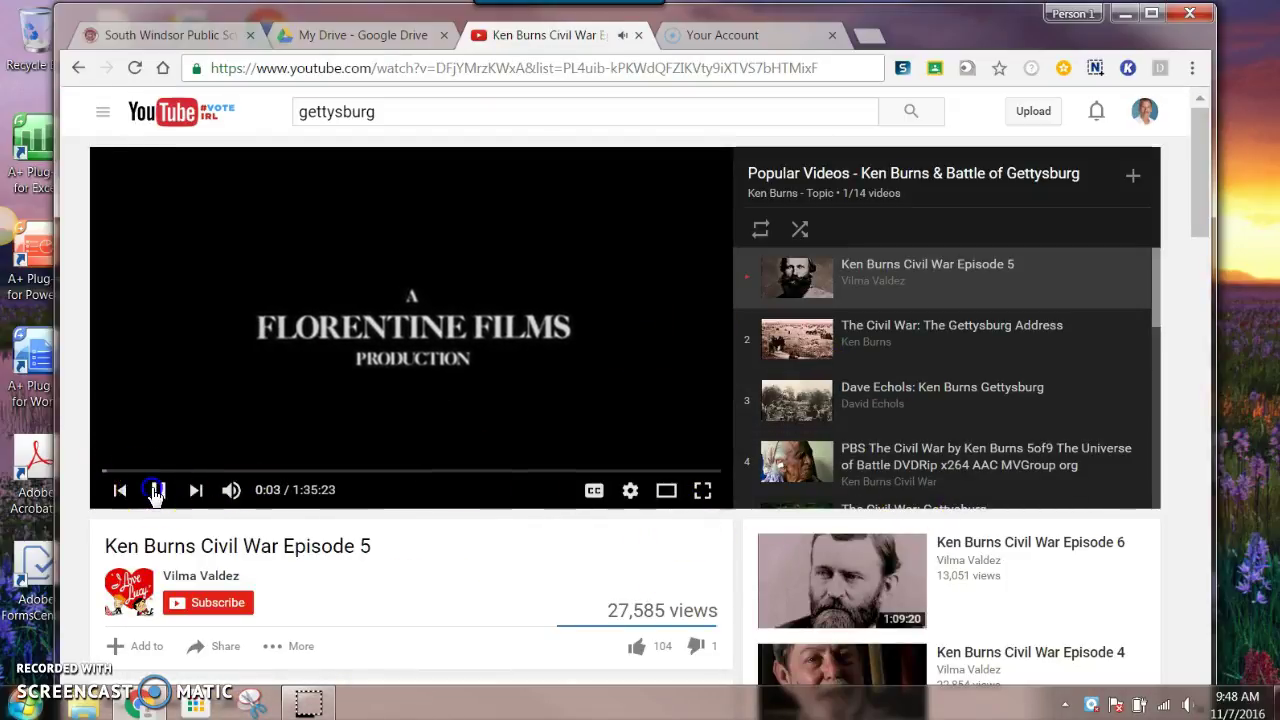
mouse_move(1158, 312)
left_mouse_down()
mouse_move(1162, 497)
mouse_move(1168, 300)
left_mouse_up()
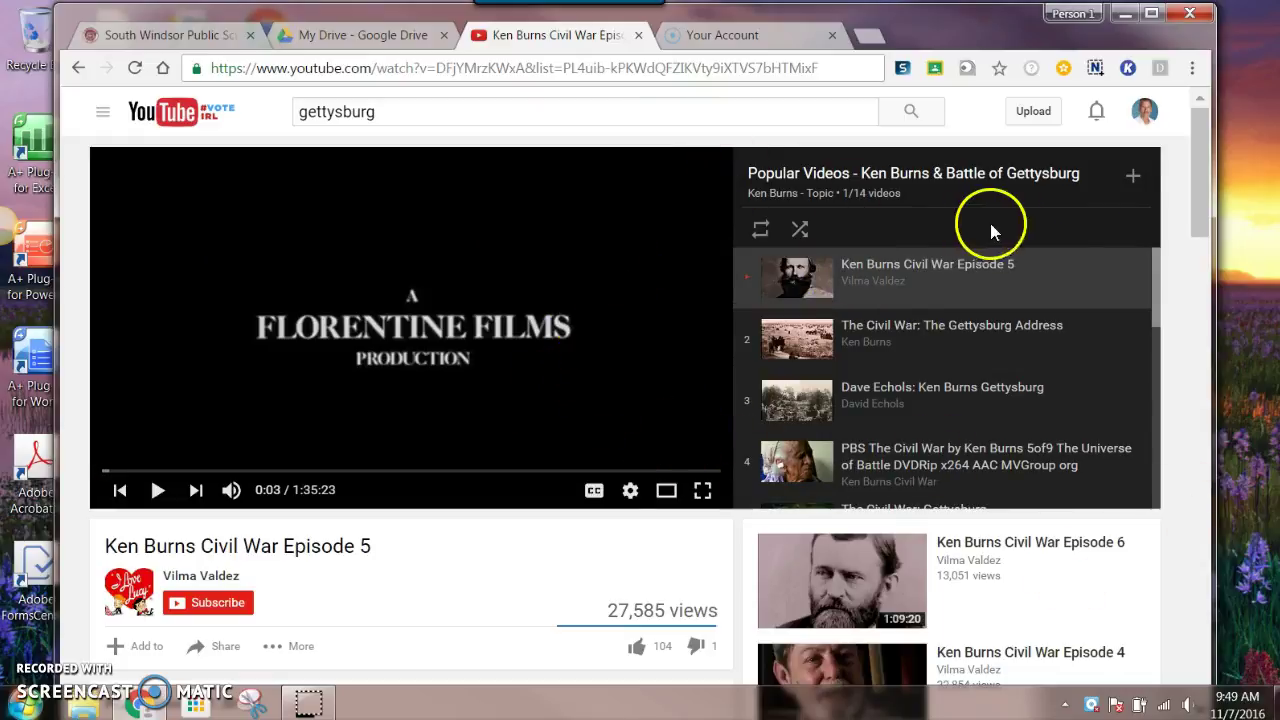
Save the Ken Burns & Battle of Gettysburg playlist to the library and reload the page to check the library list.
left_click(1134, 179)
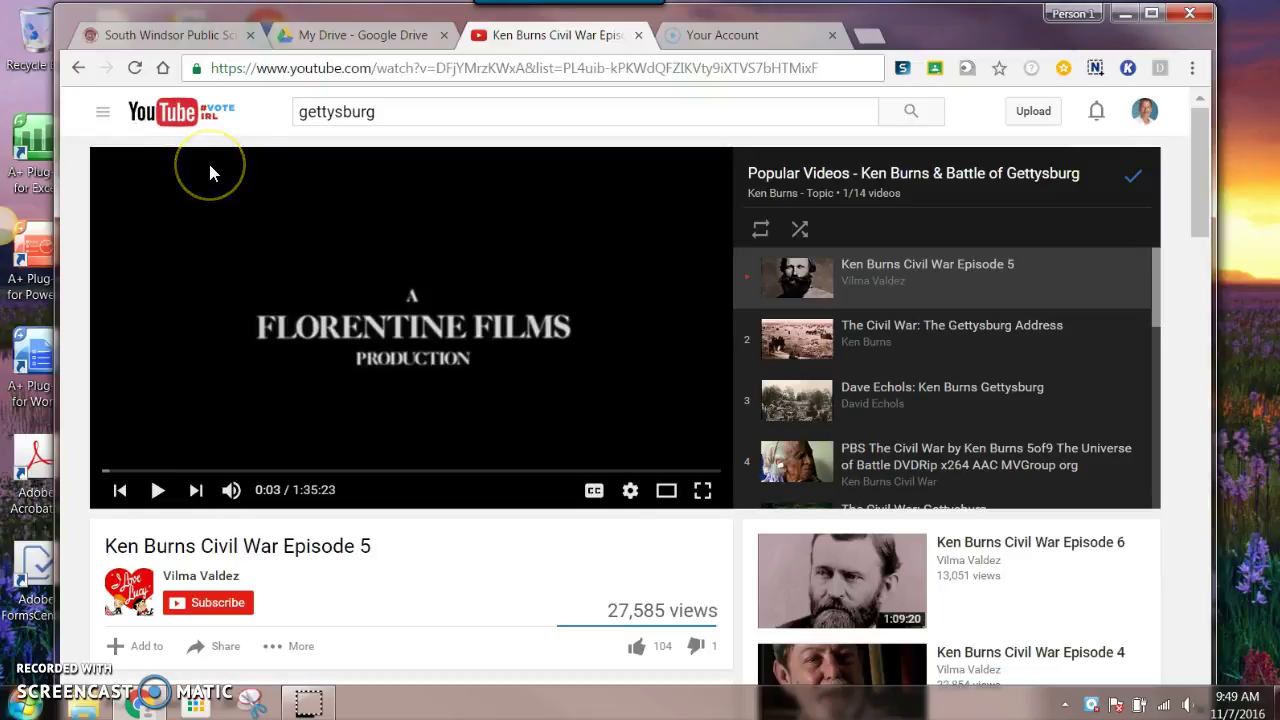
left_click(101, 116)
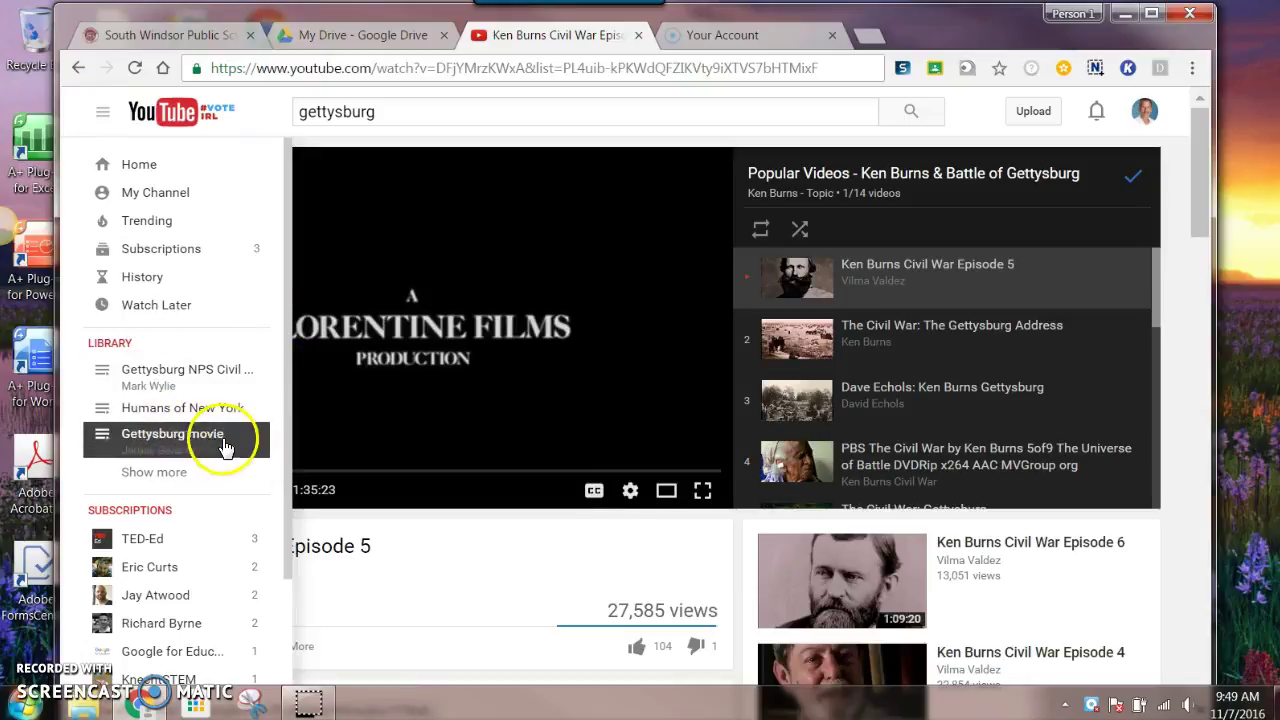
left_click(286, 240)
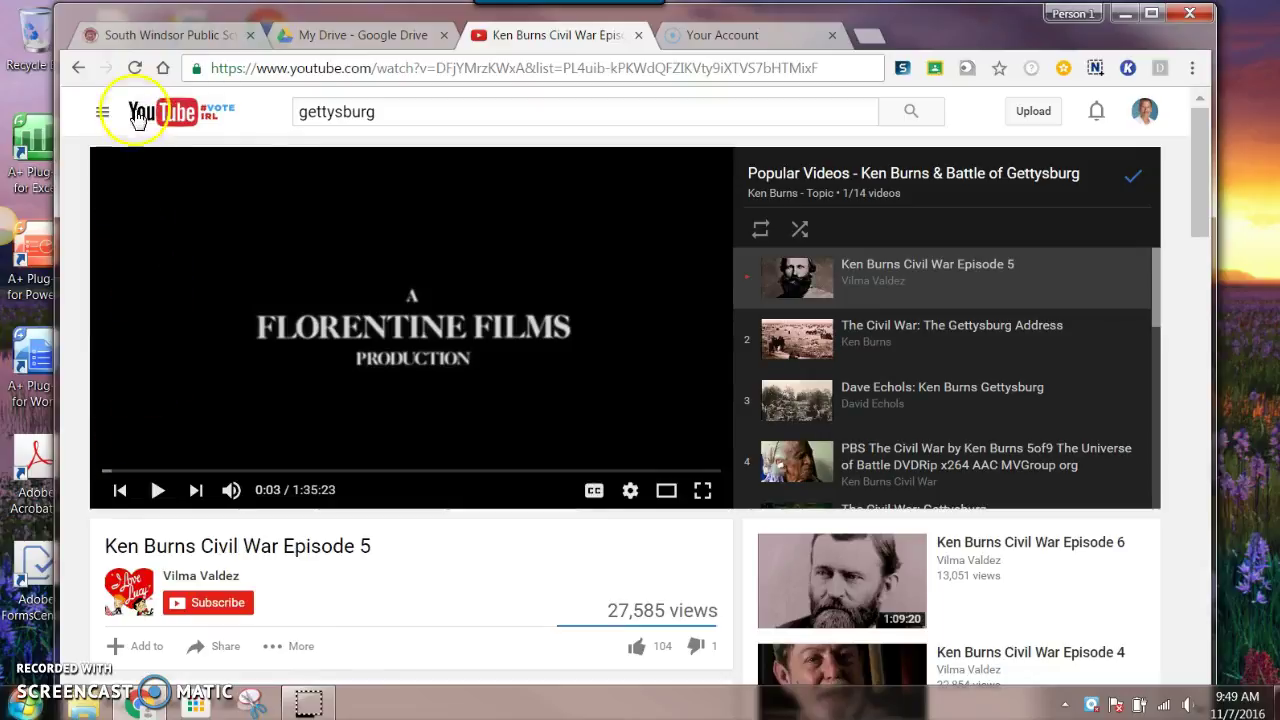
left_click(140, 68)
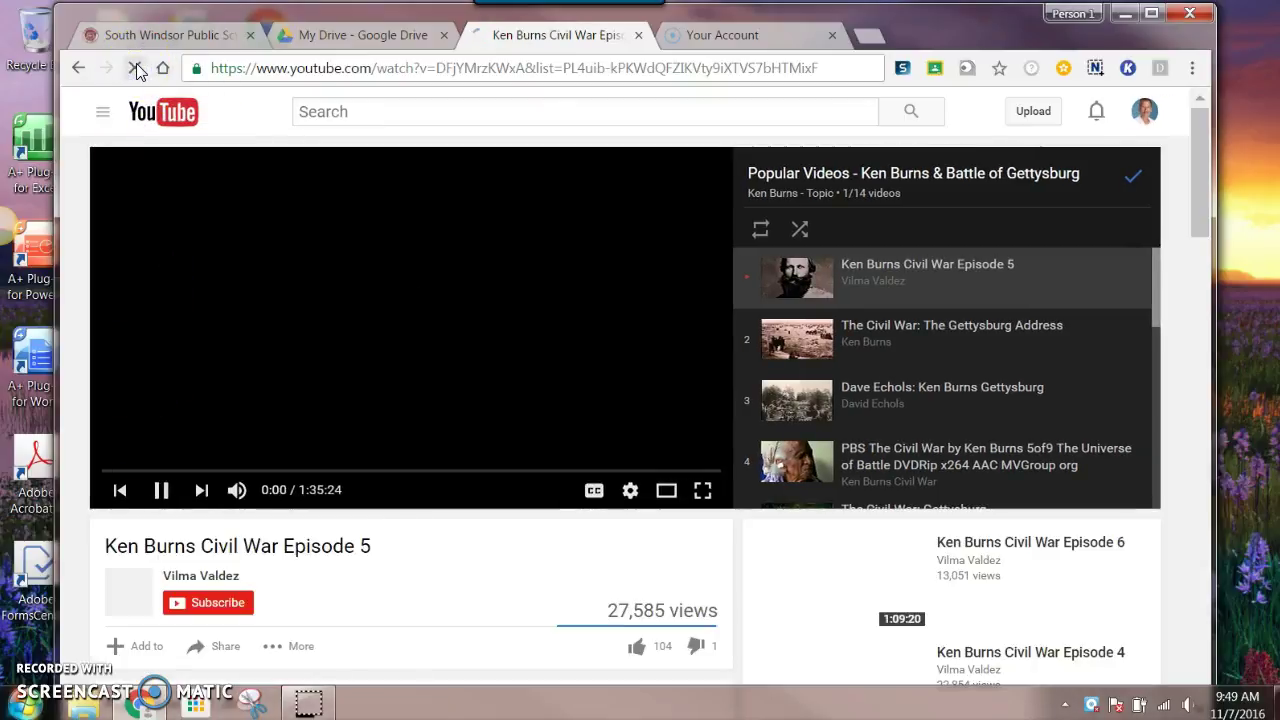
left_click(103, 114)
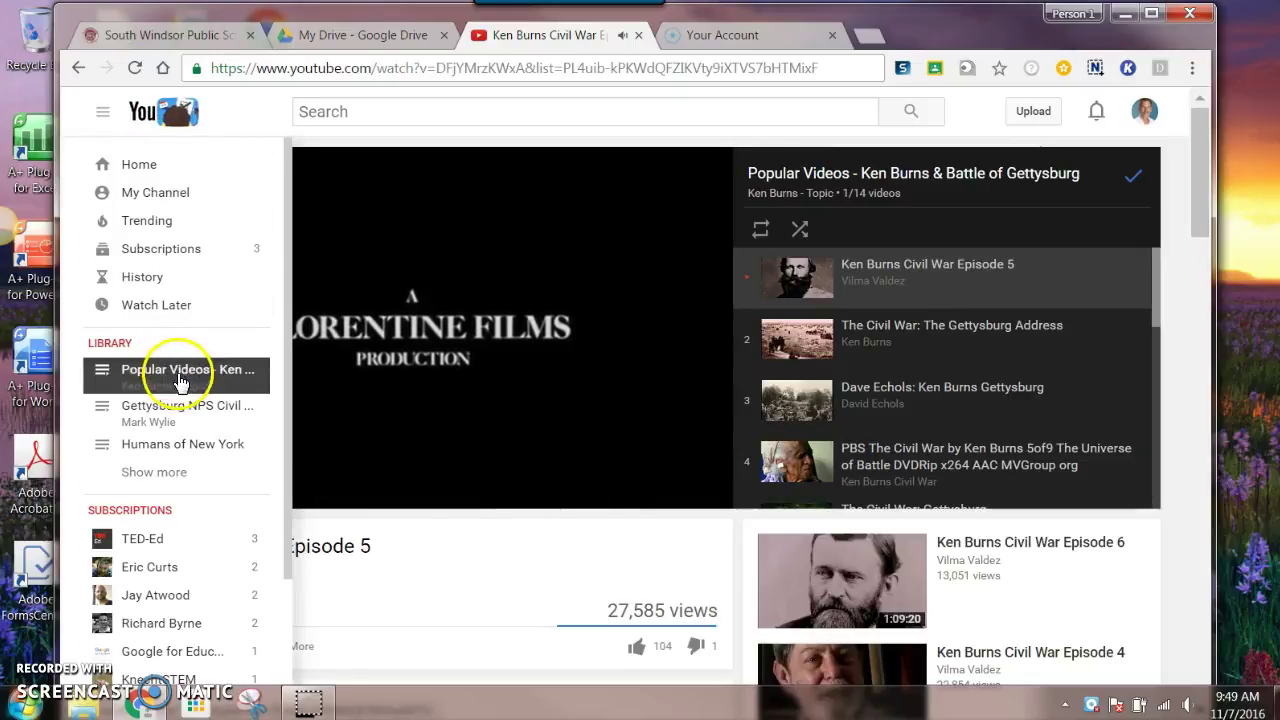
Open the Ken Burns playlist from the library, look through its videos, and remove it from the saved playlists.
left_click(180, 371)
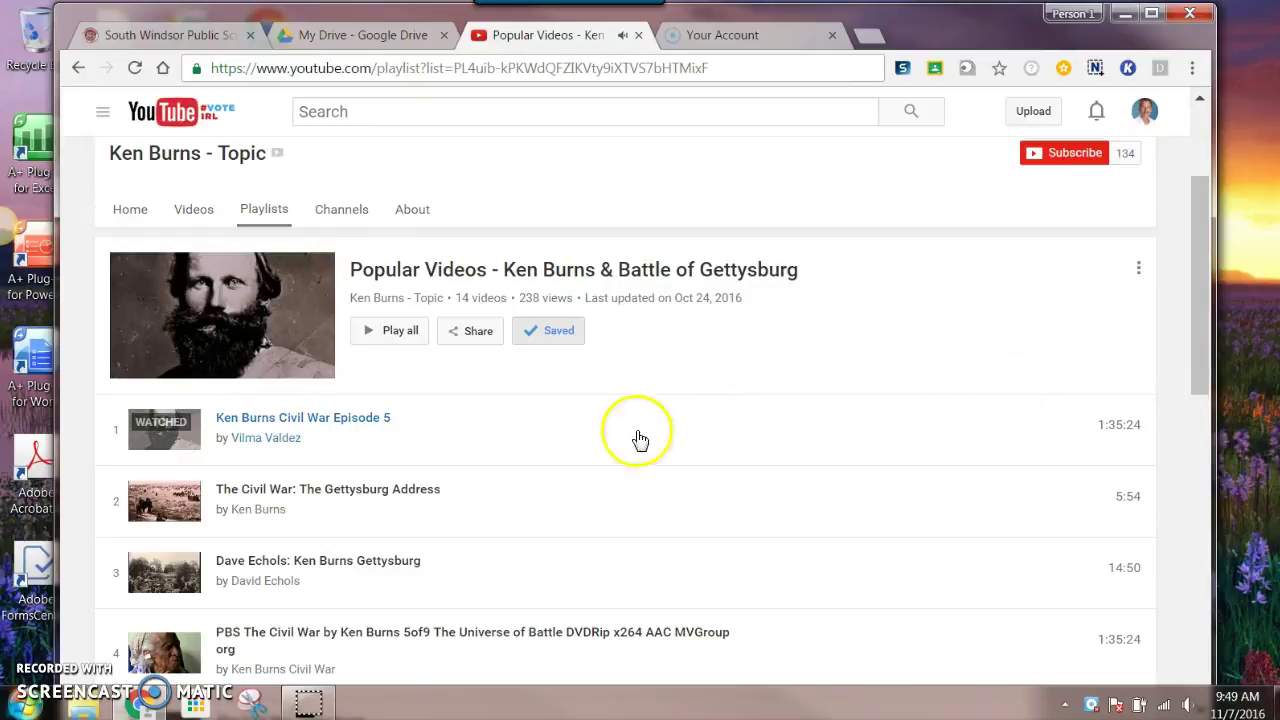
left_click_drag(1200, 377, 1199, 480)
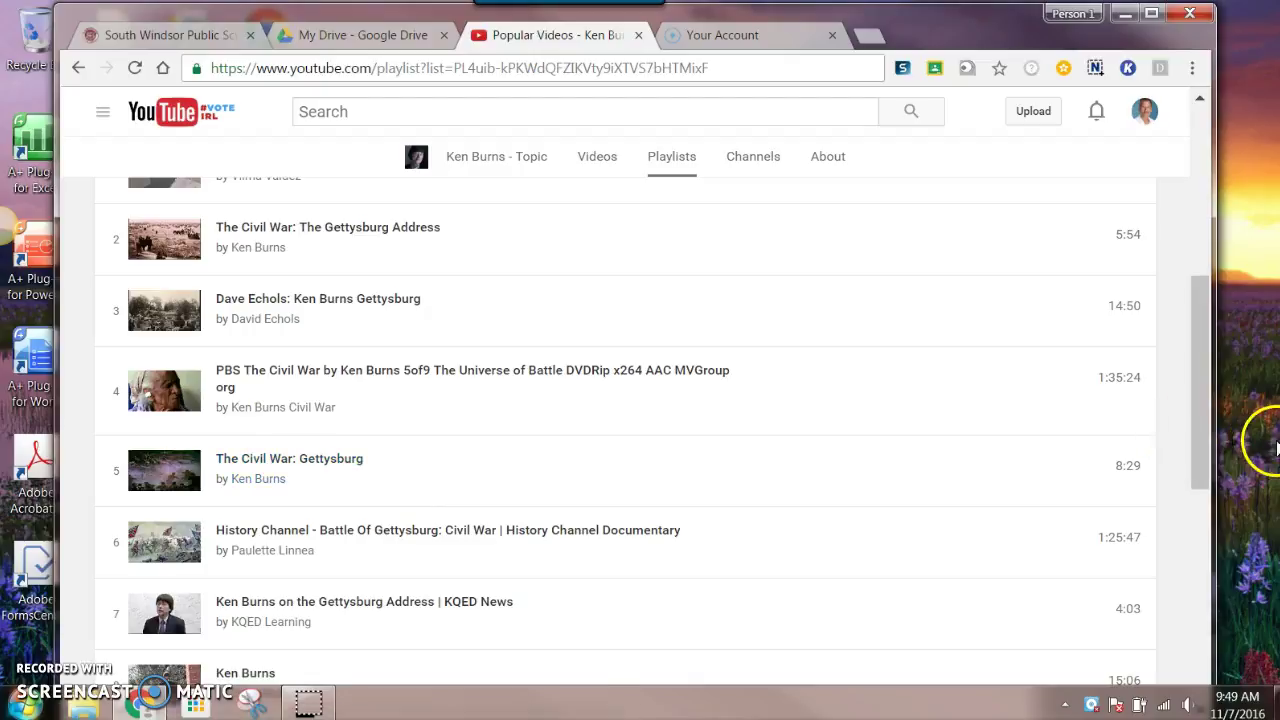
left_click_drag(1203, 480, 1218, 365)
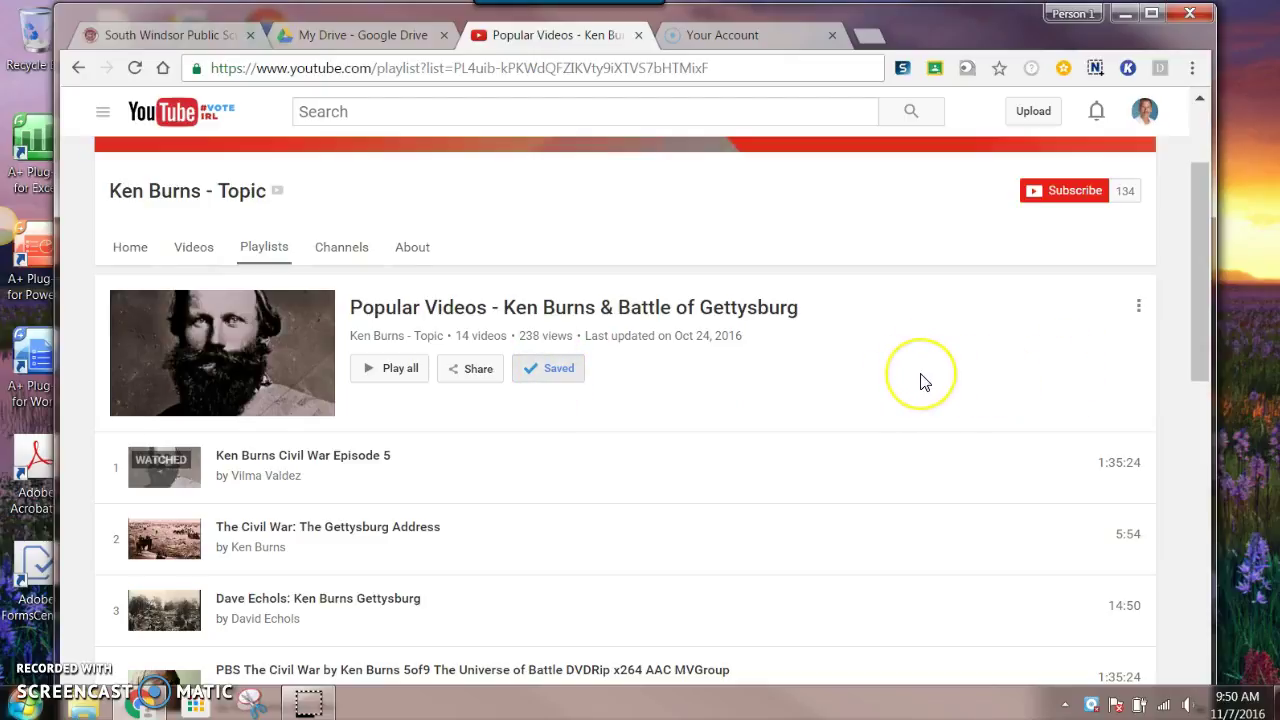
left_click(552, 370)
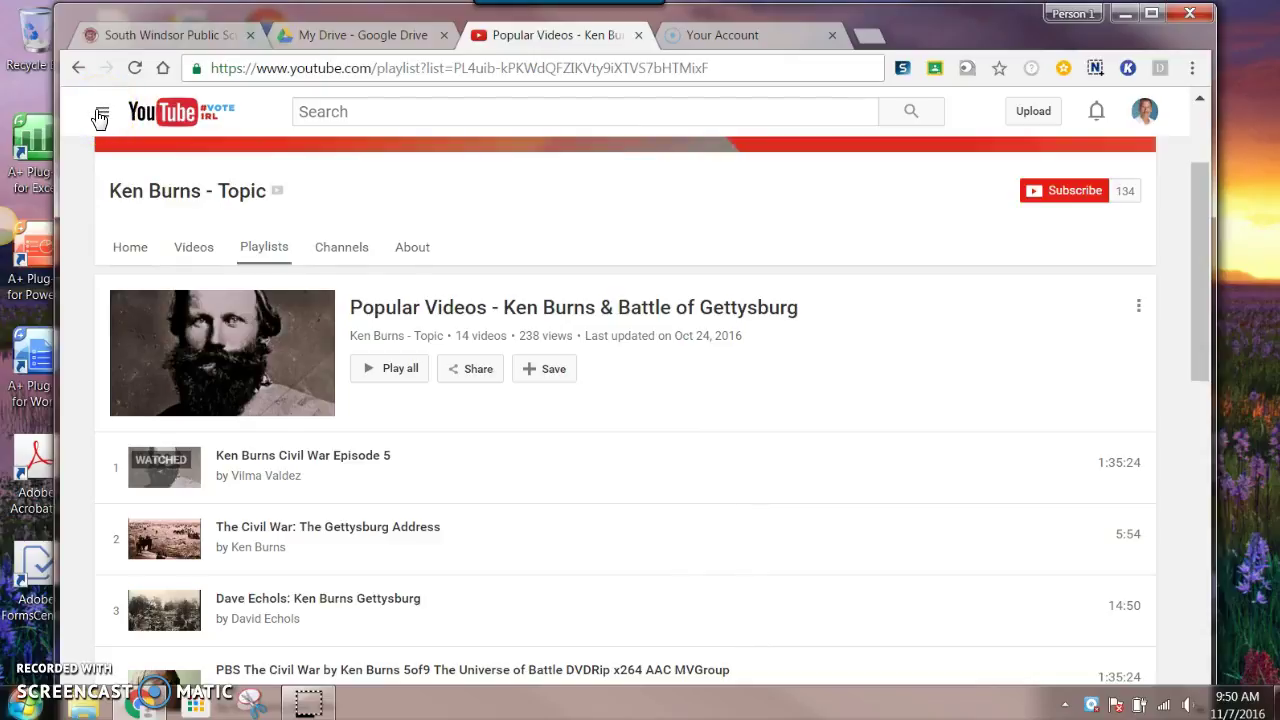
Run a new YouTube search for "gettysburg" using the suggested term.
left_click(375, 110)
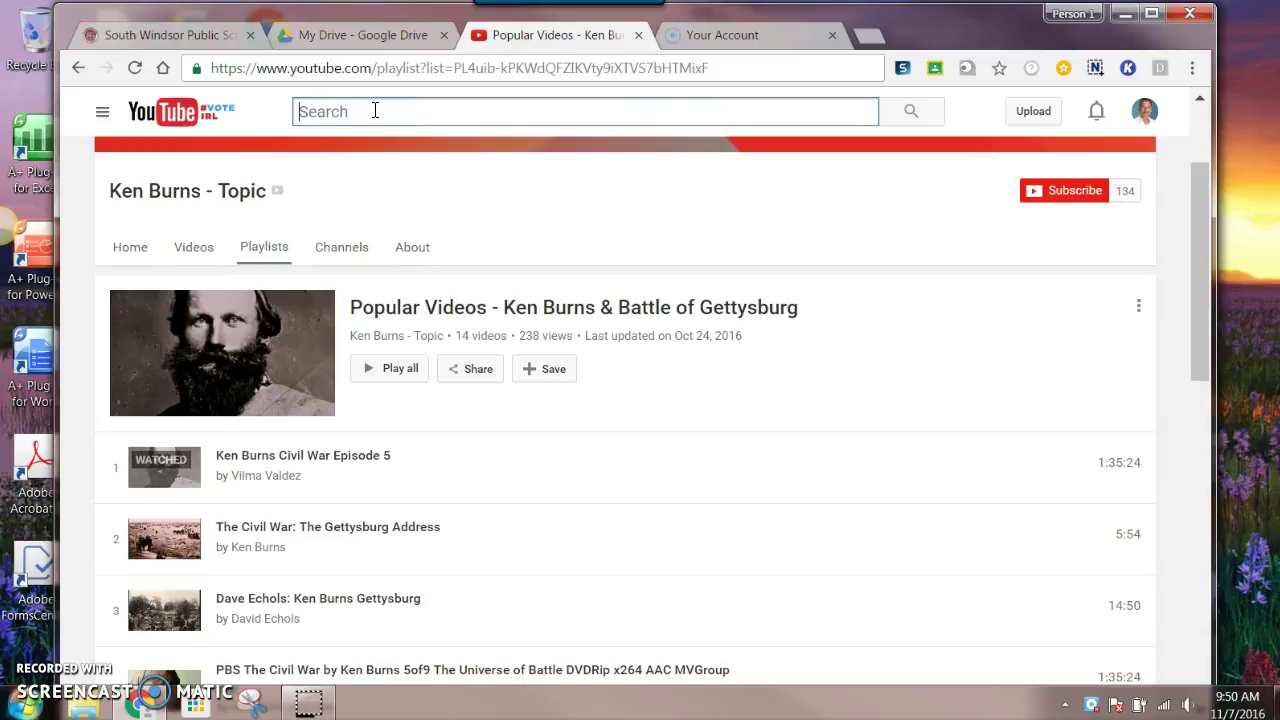
type("gettys")
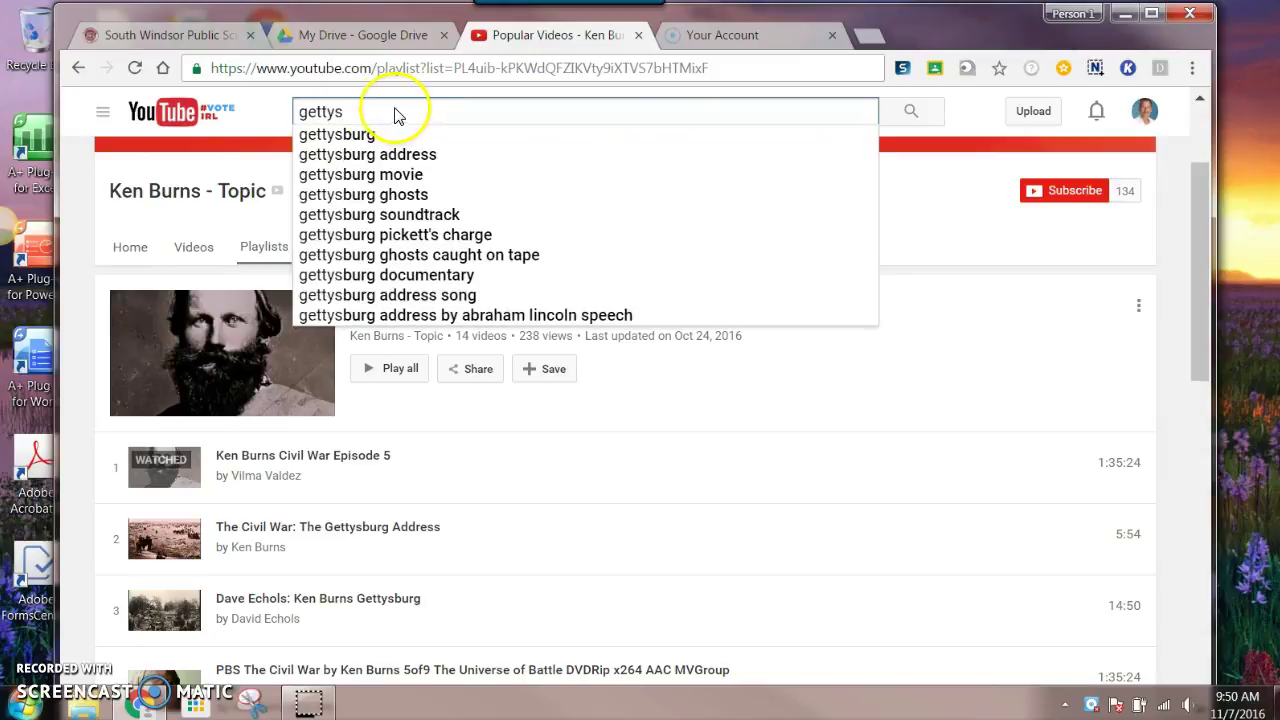
left_click(363, 132)
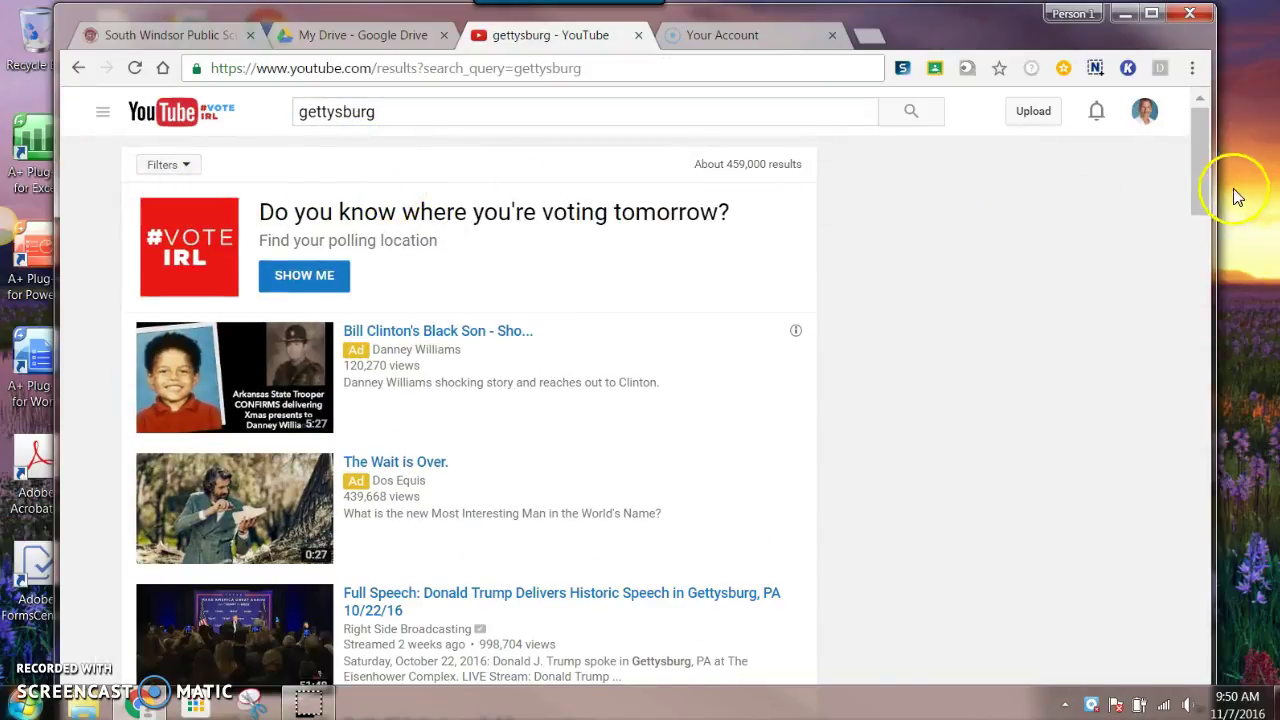
Open the video "The Civil War in Four Minutes: The Battle of Gettysburg" from the search results and pause it.
left_click_drag(1204, 199, 1206, 386)
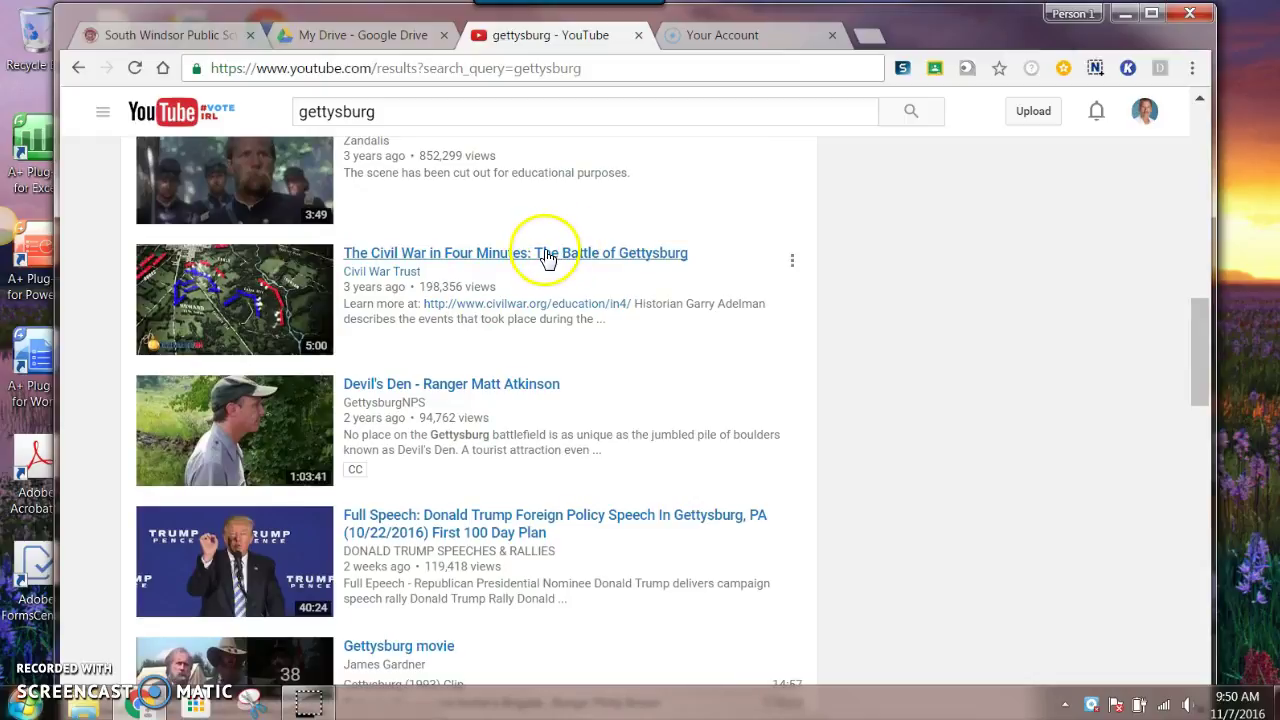
left_click(505, 255)
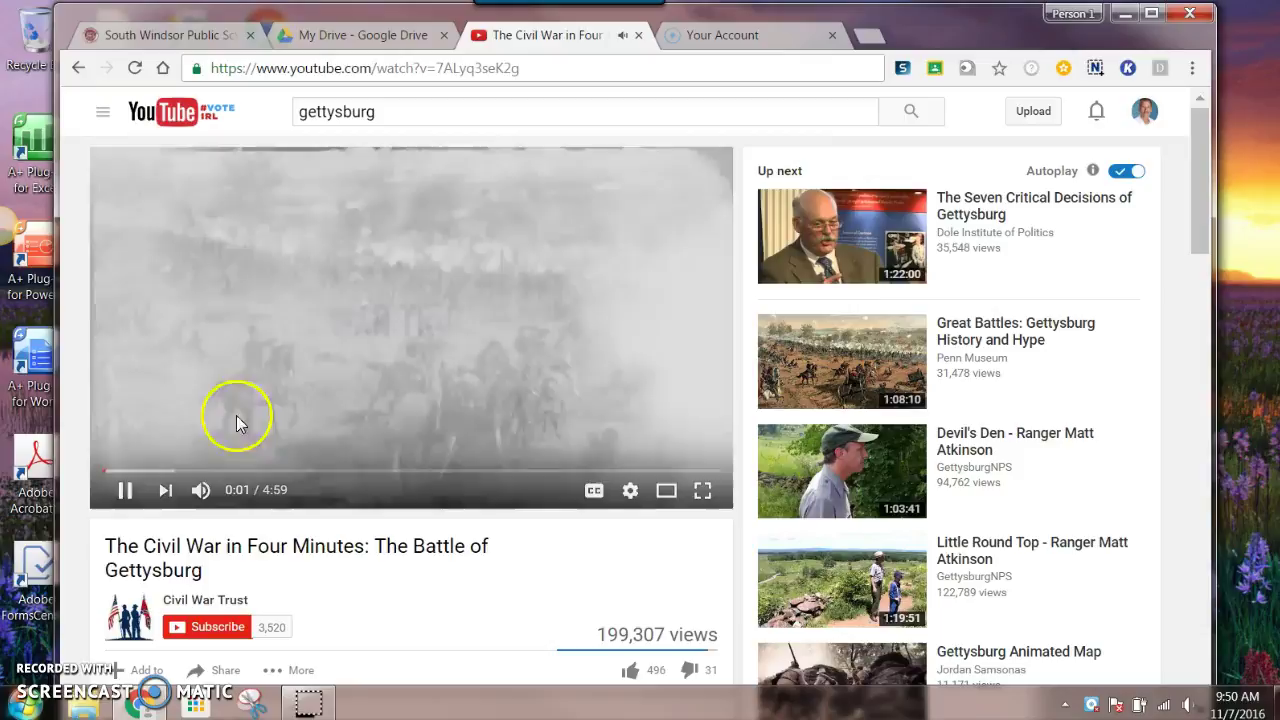
left_click(120, 491)
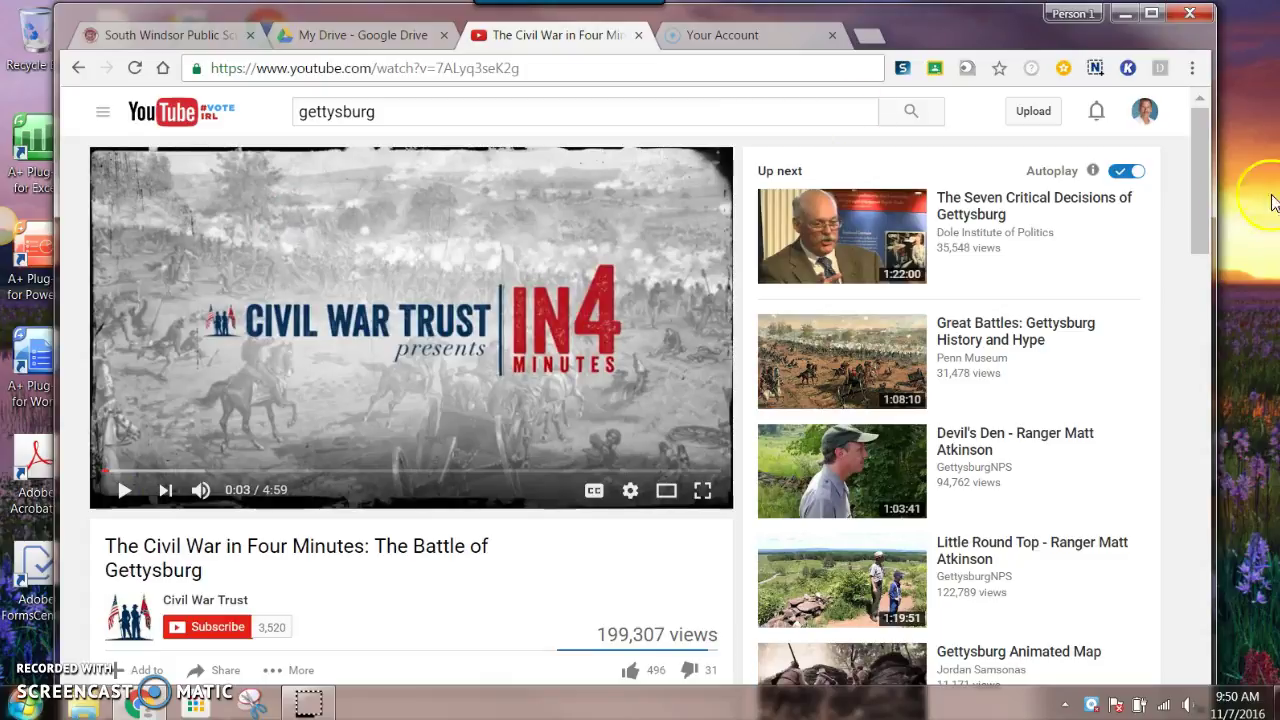
Add the Civil War in Four Minutes video to a new public playlist named "Gettysburg Shorts".
left_click_drag(1205, 220, 1200, 264)
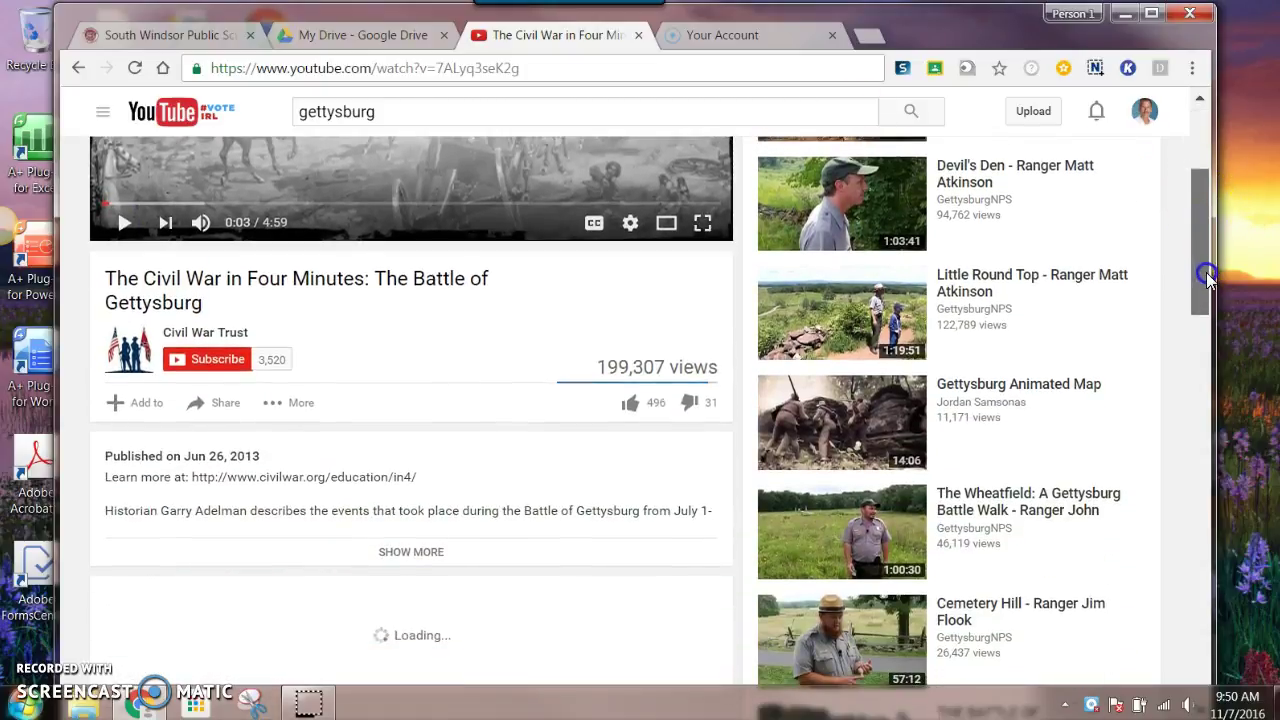
left_click(139, 405)
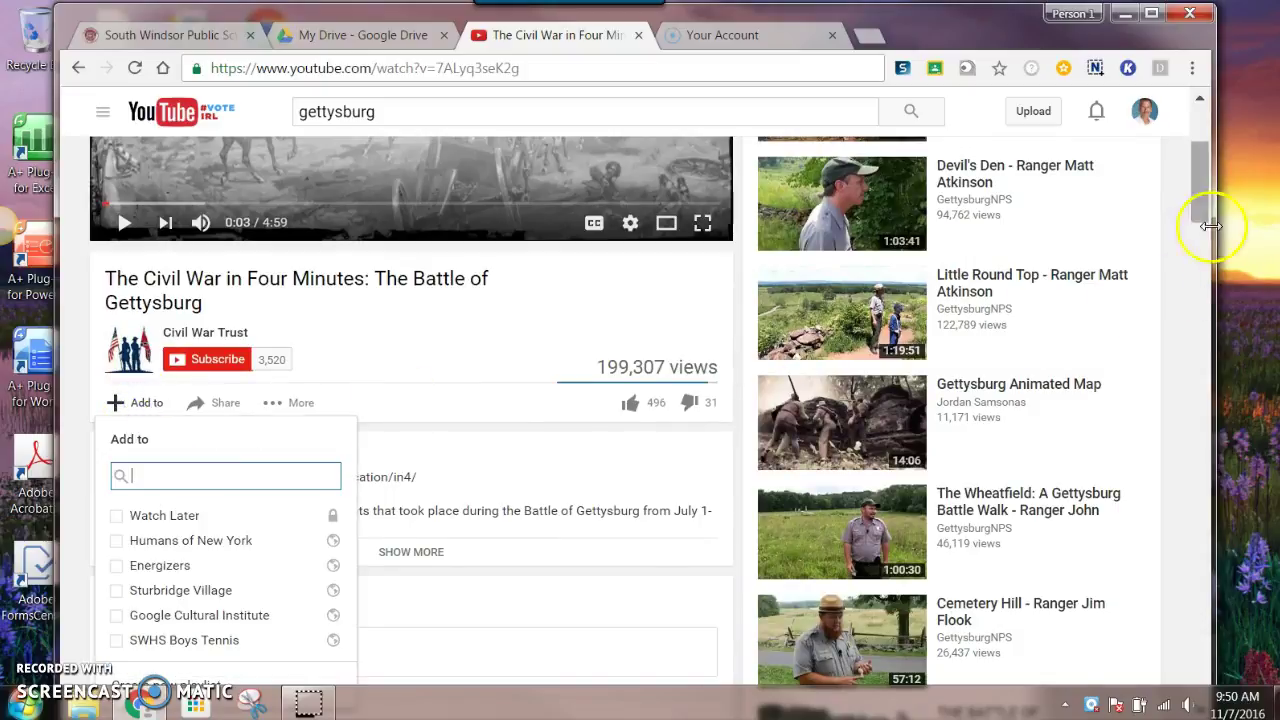
left_click_drag(1201, 204, 1213, 241)
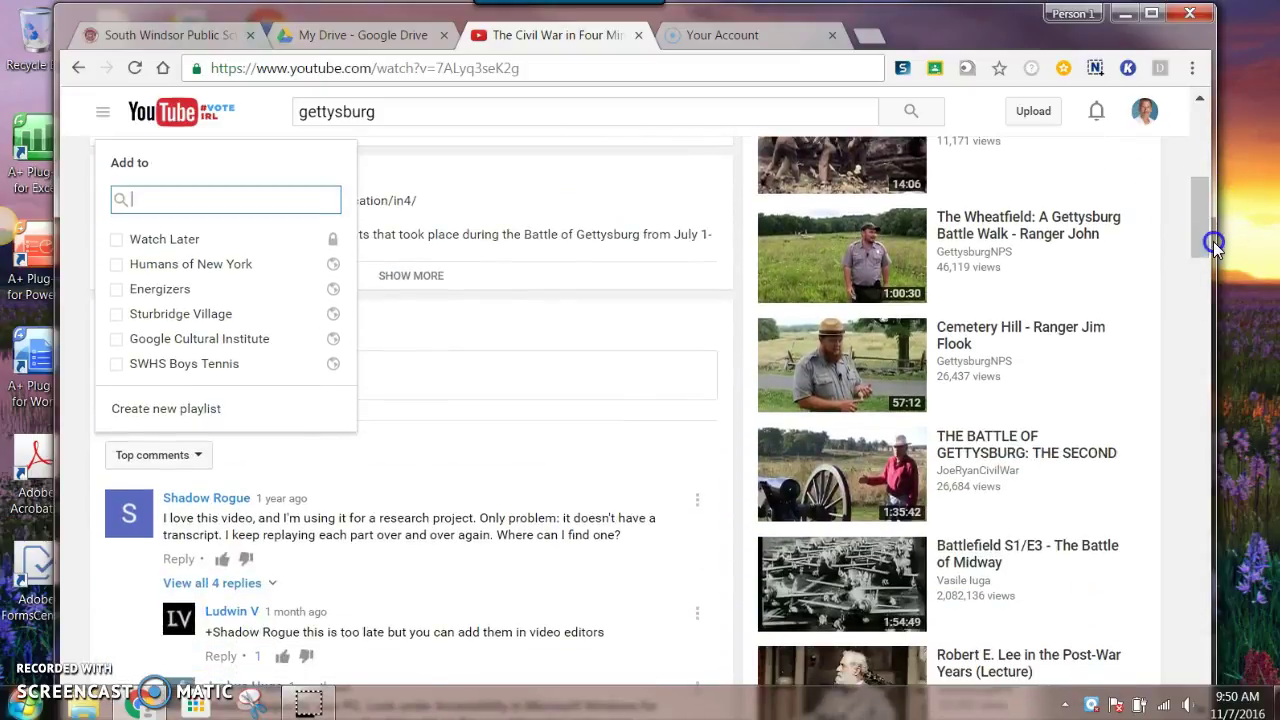
left_click(150, 412)
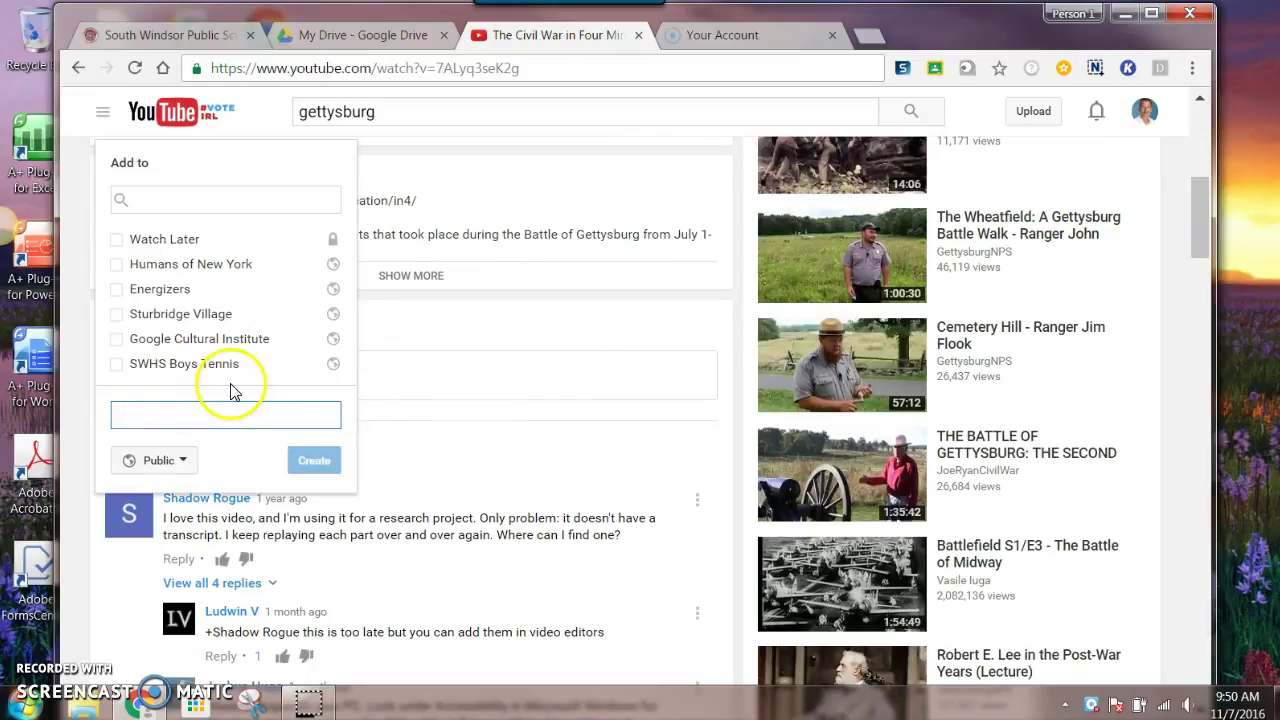
type("Gettysburg Shorts")
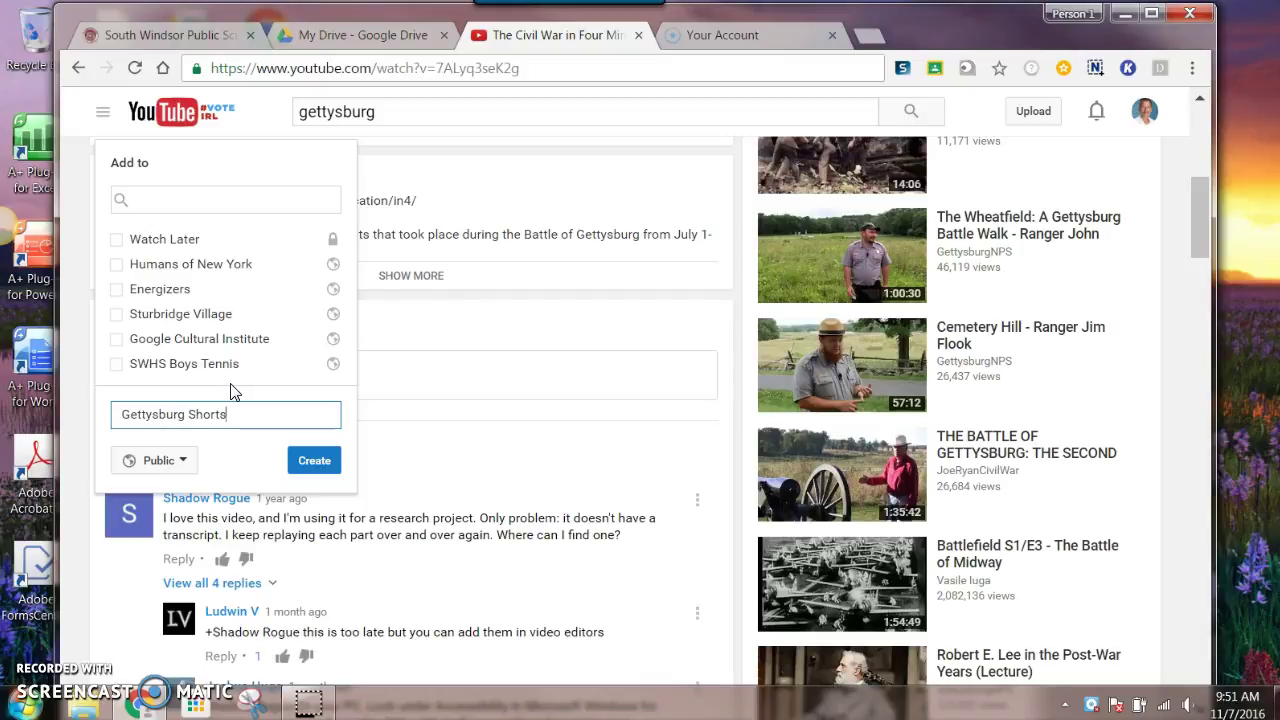
left_click(320, 460)
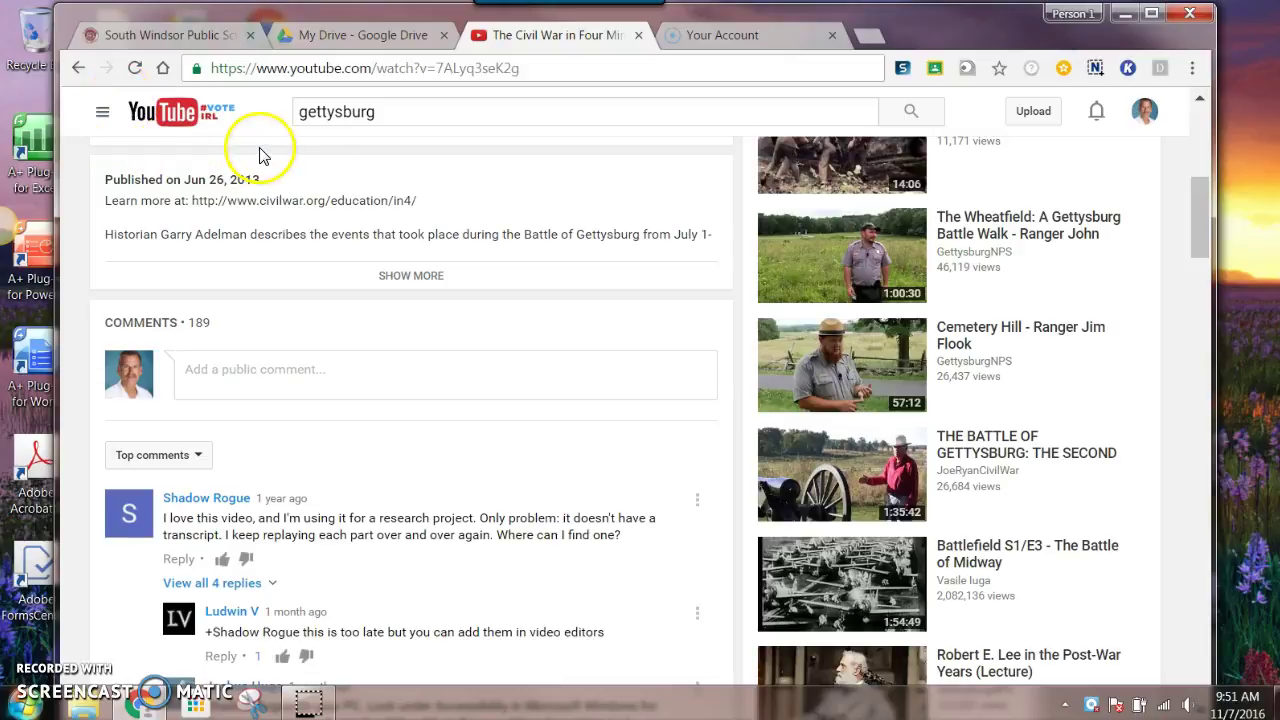
Reload the page to refresh the library list and open the Gettysburg Shorts playlist from it.
left_click(102, 114)
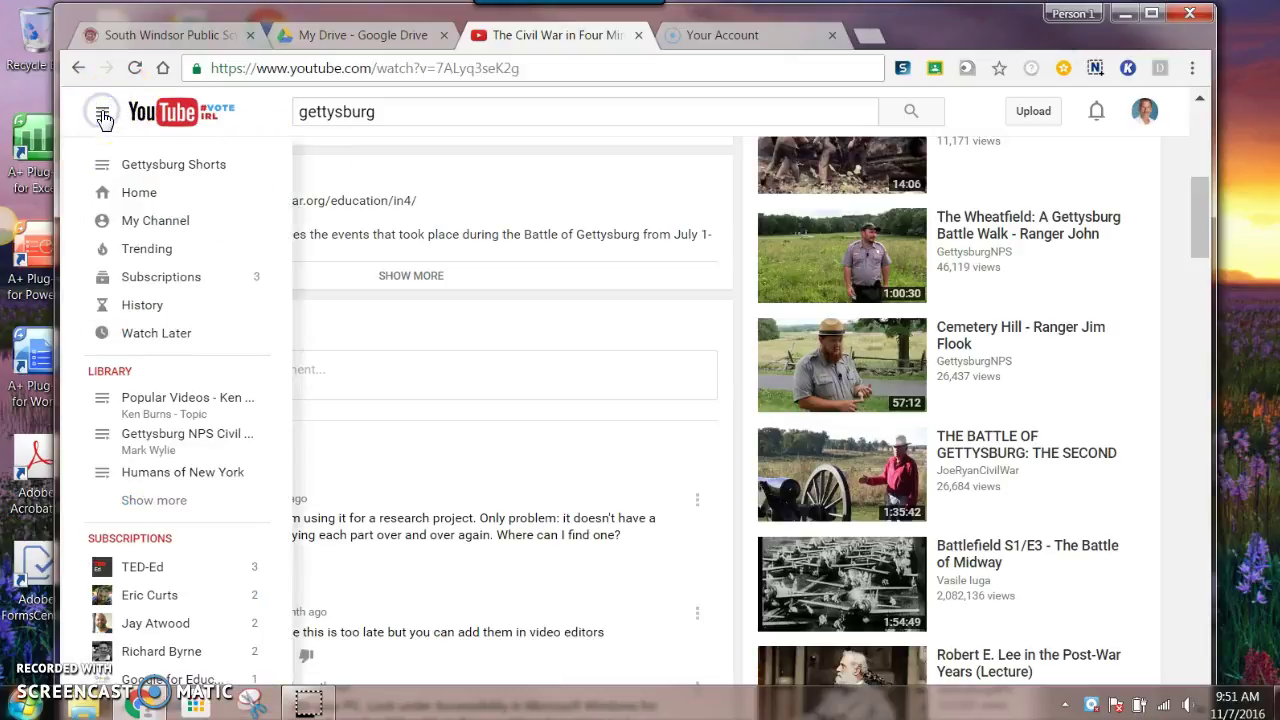
left_click(134, 68)
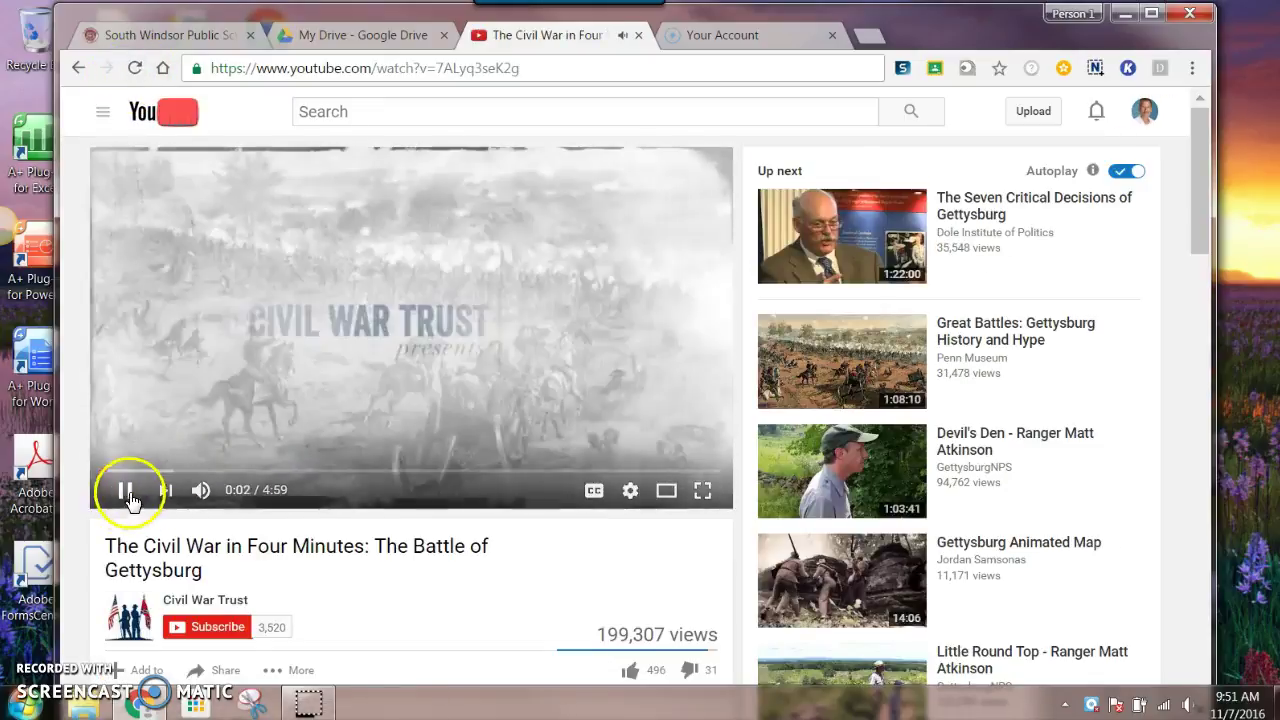
left_click(103, 112)
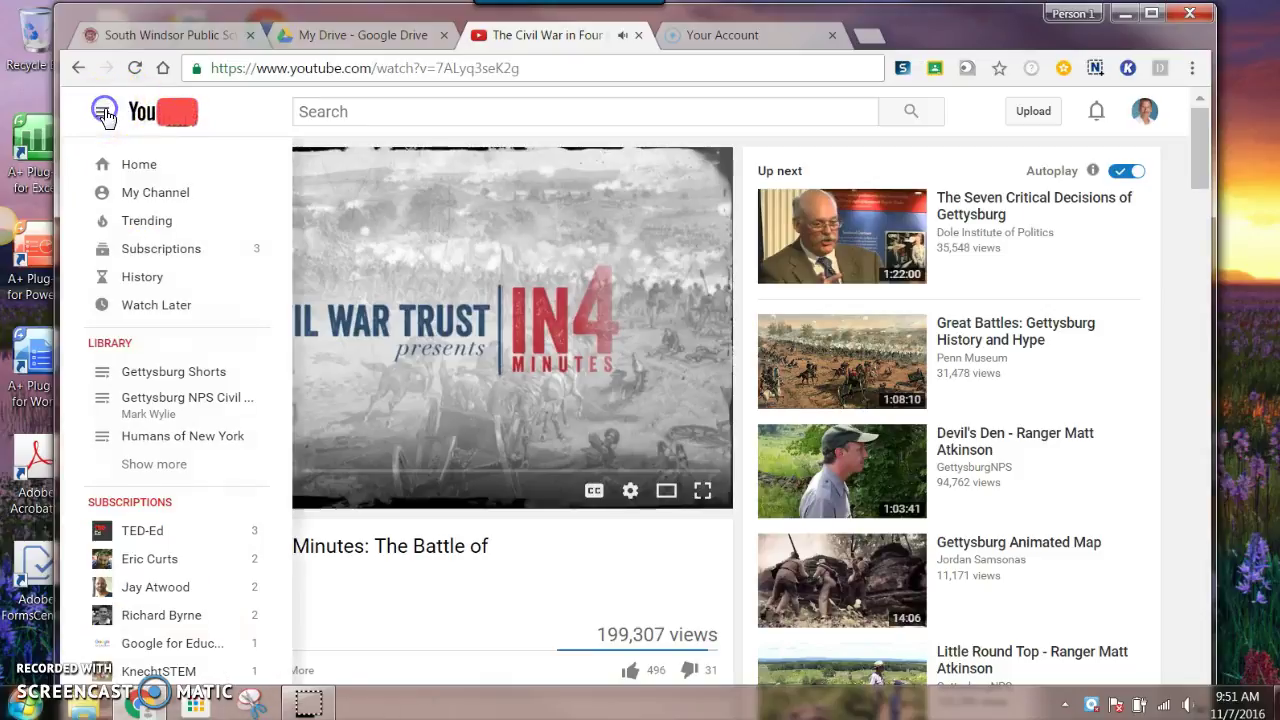
left_click(195, 371)
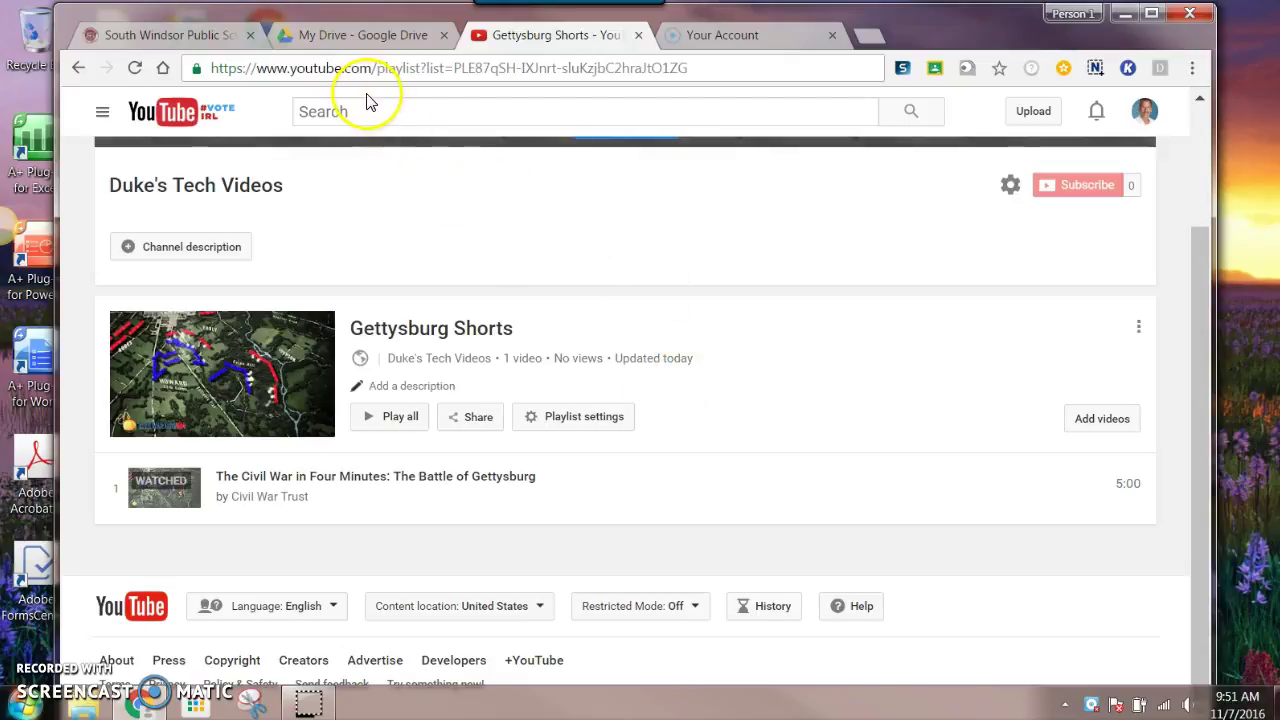
Go back through the visited pages to the Ken Burns & Battle of Gettysburg playlist and pause its video.
left_click(78, 68)
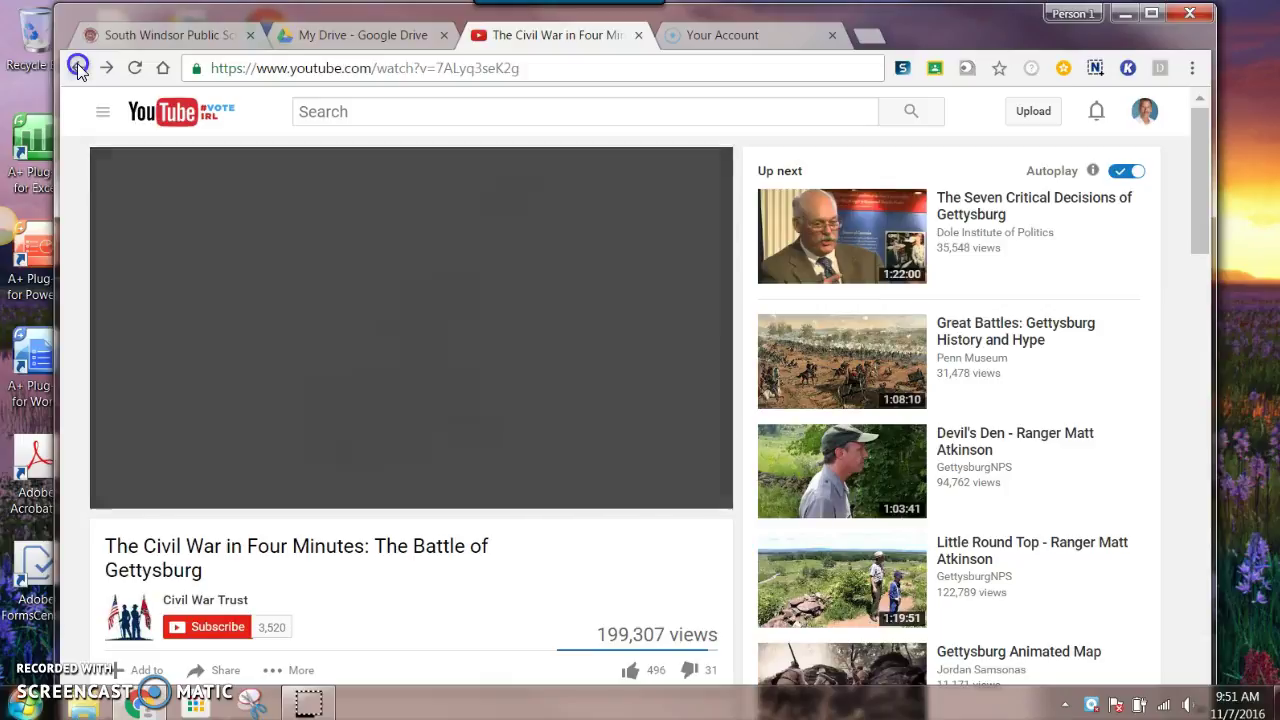
left_click(78, 67)
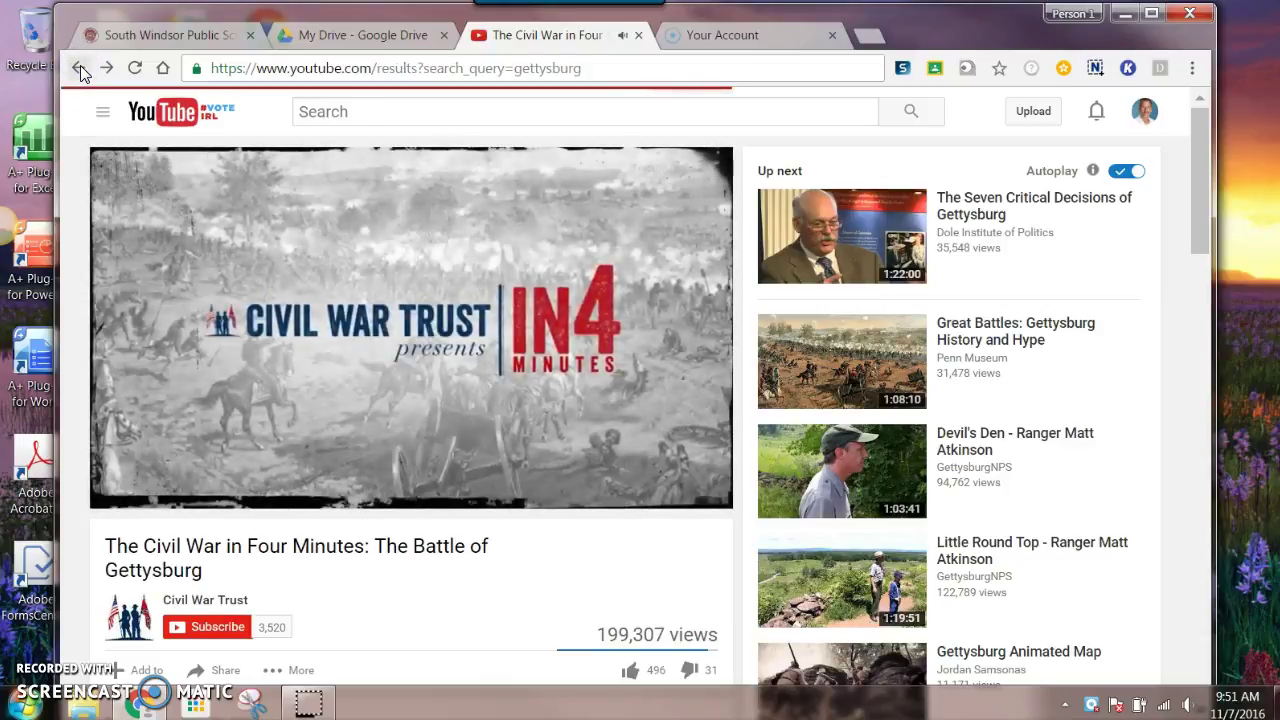
left_click(79, 69)
left_click(80, 68)
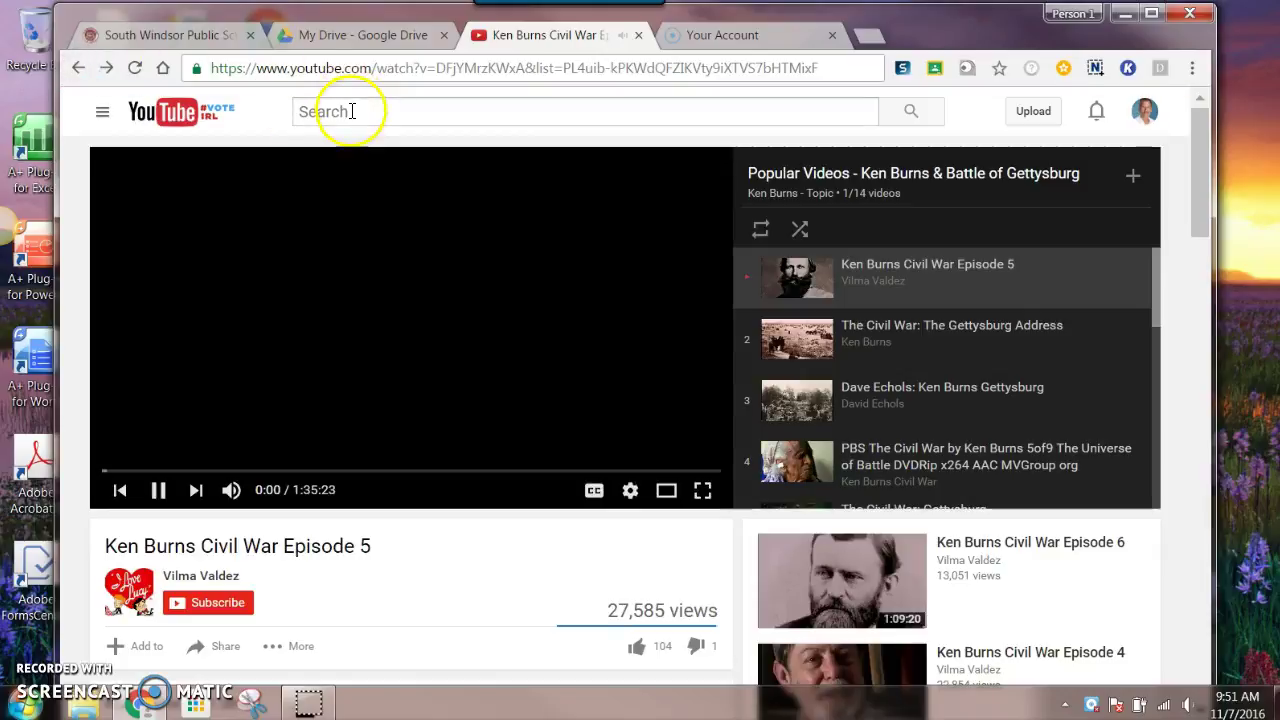
left_click(352, 111)
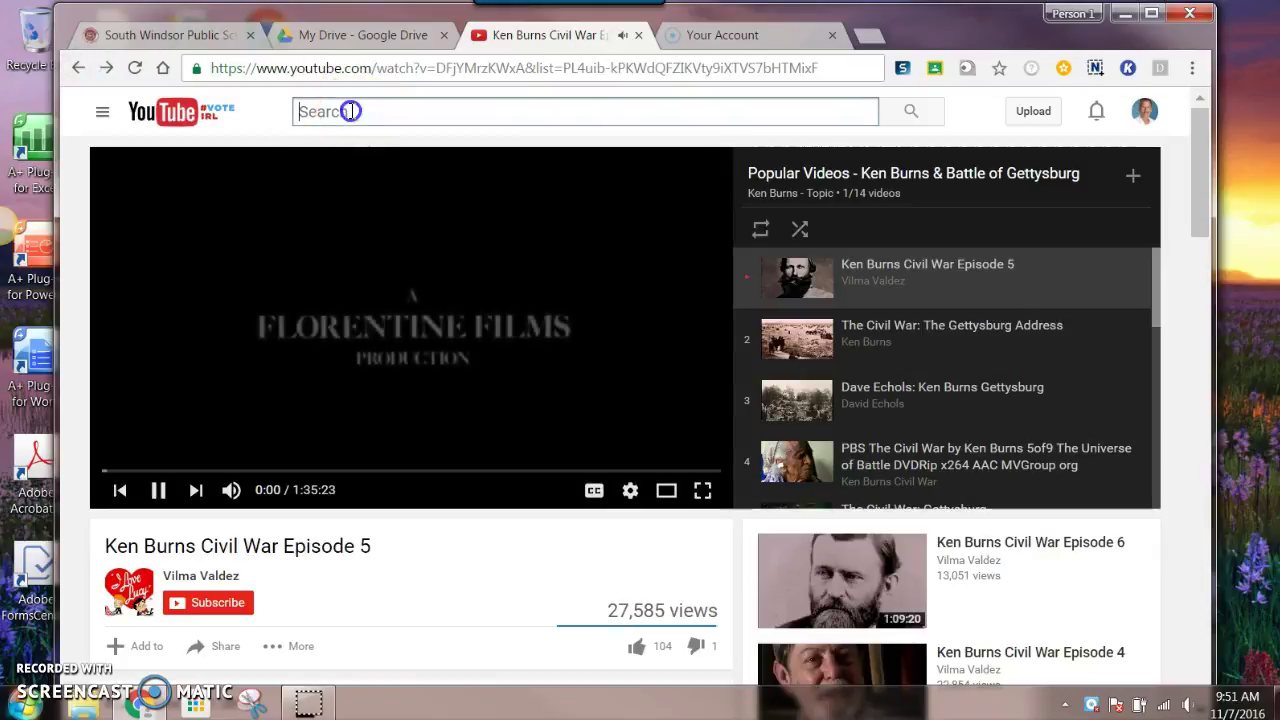
left_click(160, 490)
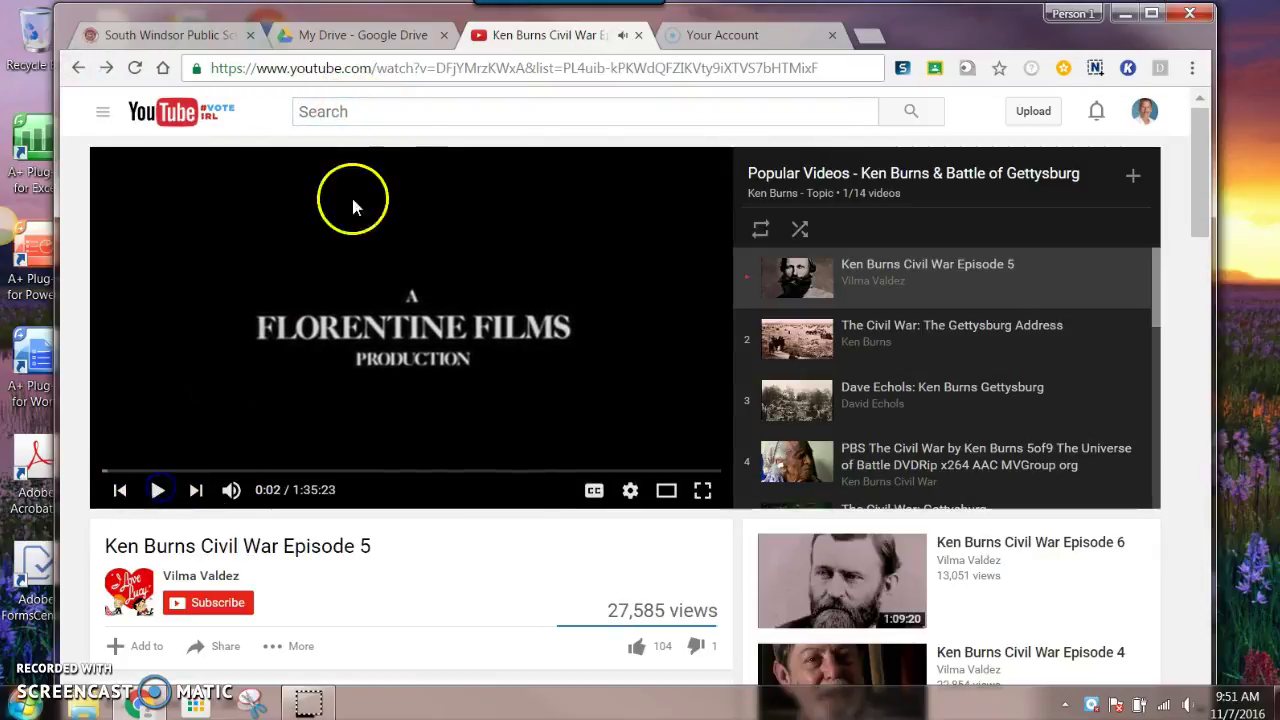
Search YouTube for "gettysburg" again.
left_click(378, 107)
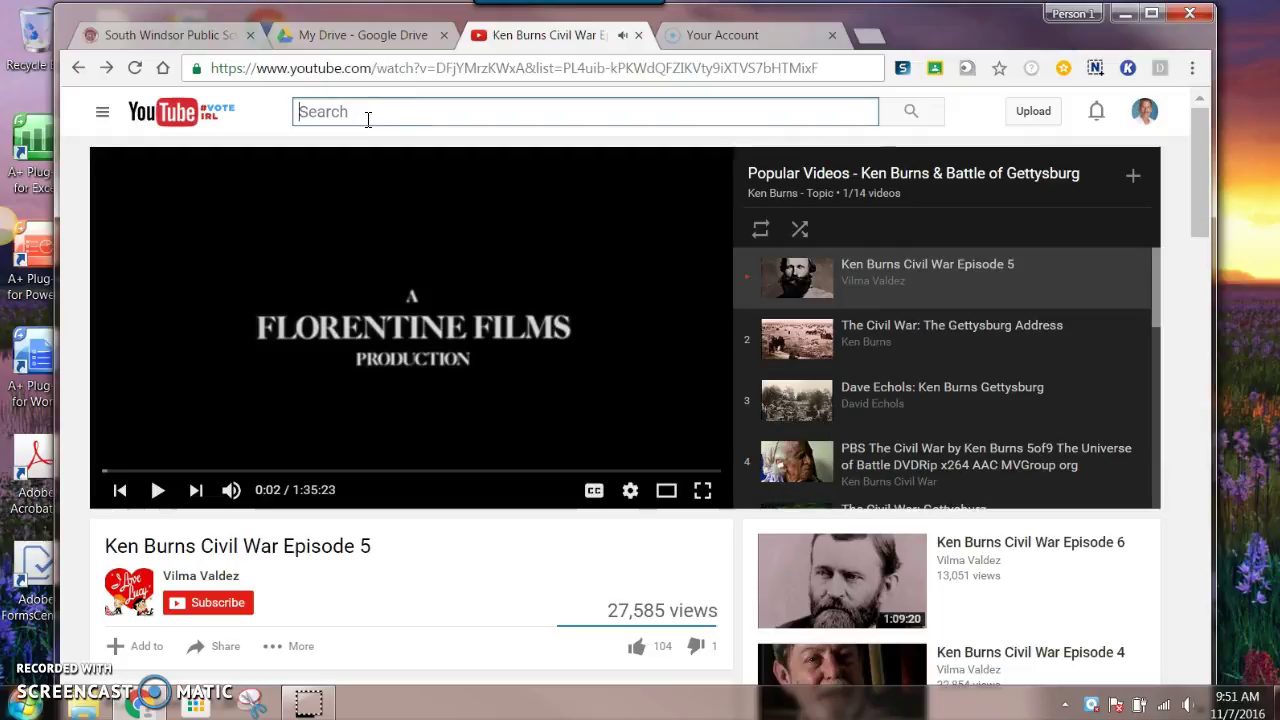
type("gettysburg")
key("Return")
left_click(1043, 188)
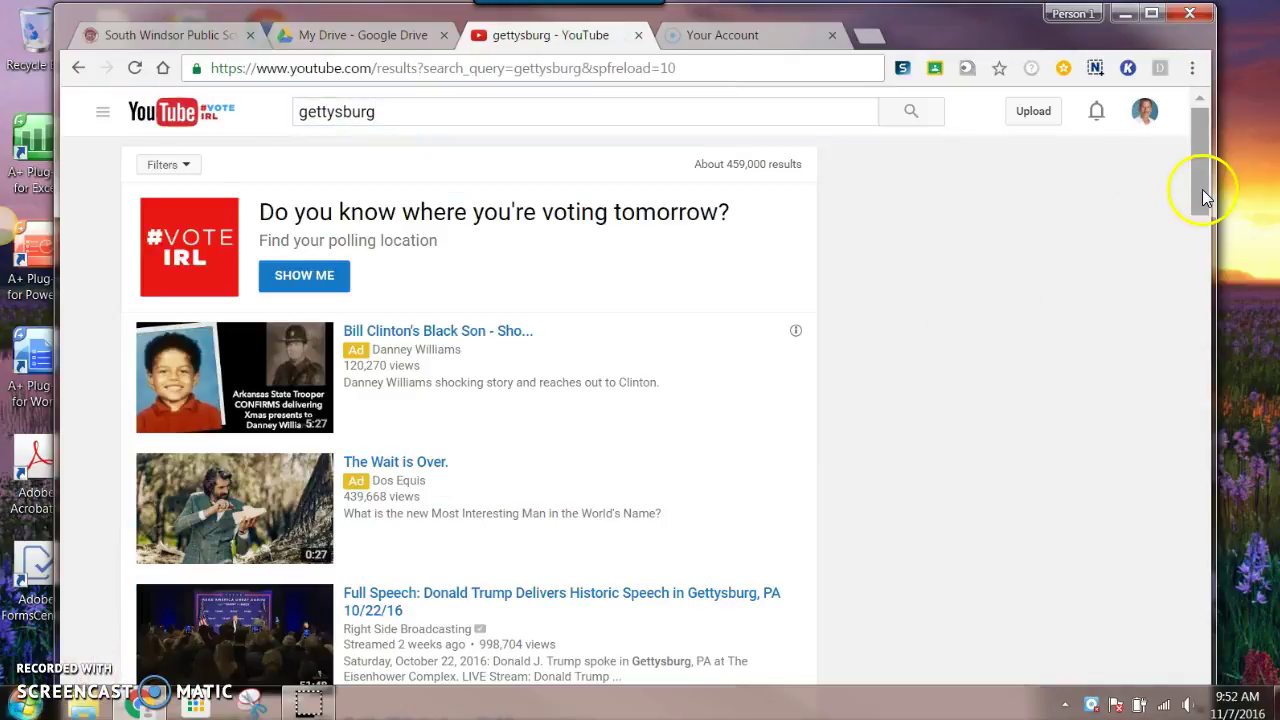
Open "Gettysburg (1993) 20th Maine bayonet charge at Little Round Top" from the results and add it to the Gettysburg Shorts playlist.
left_click_drag(1202, 189, 1214, 370)
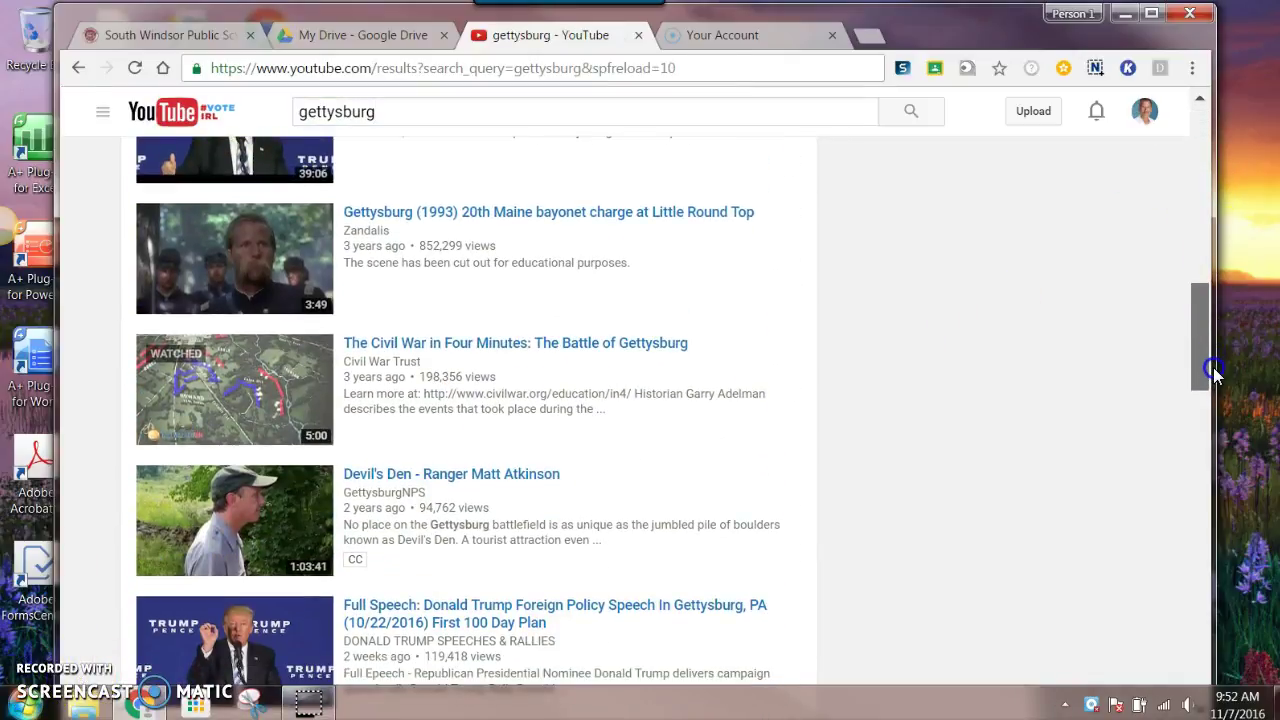
left_click(440, 215)
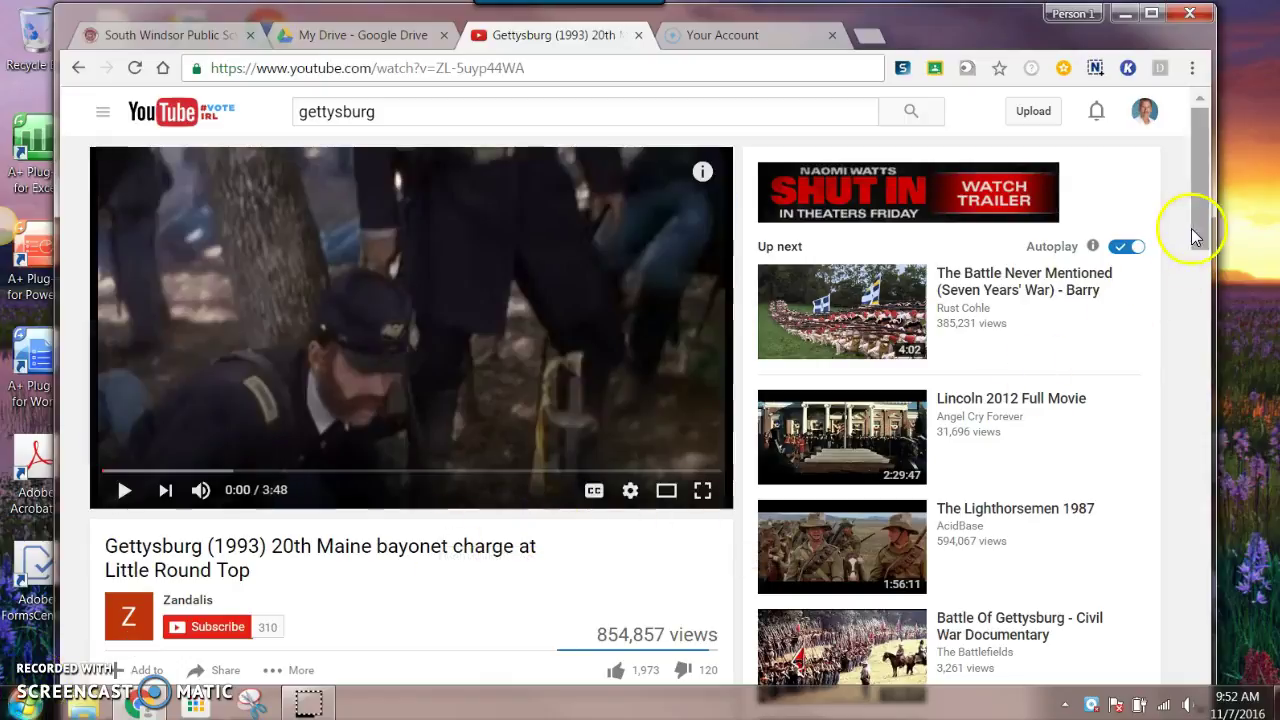
scroll(1203, 237, "down", 2)
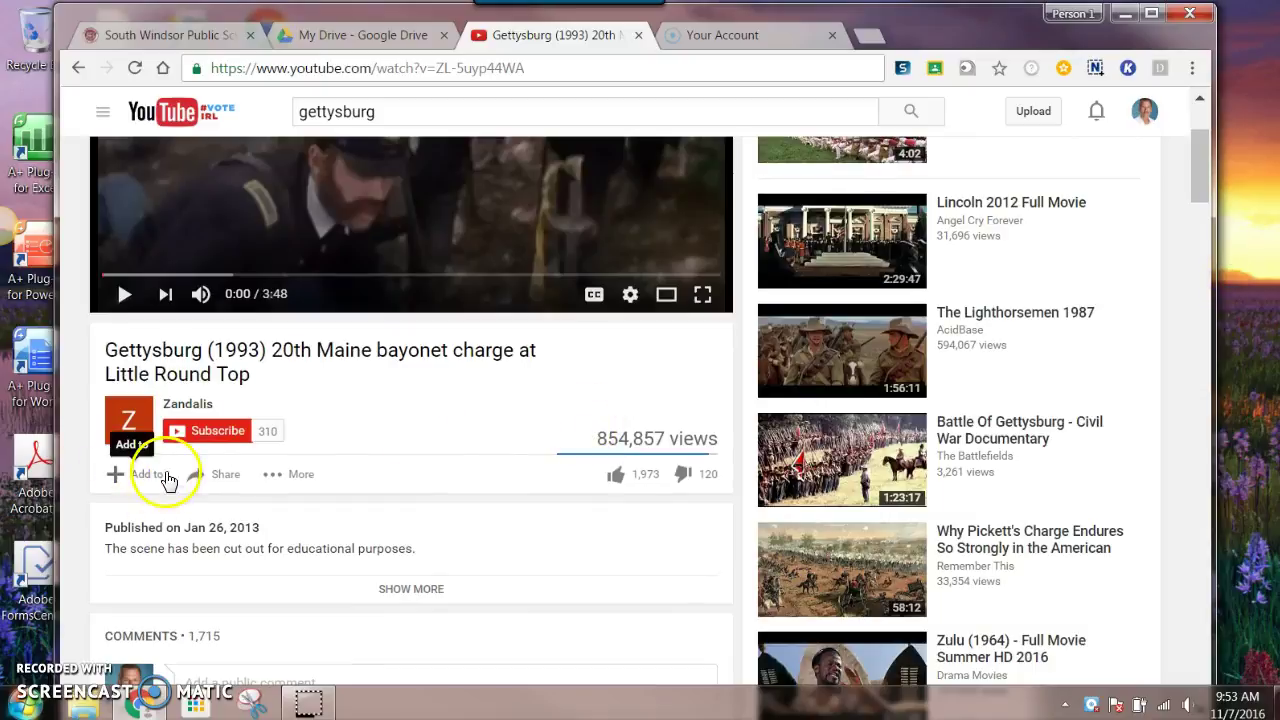
left_click(145, 474)
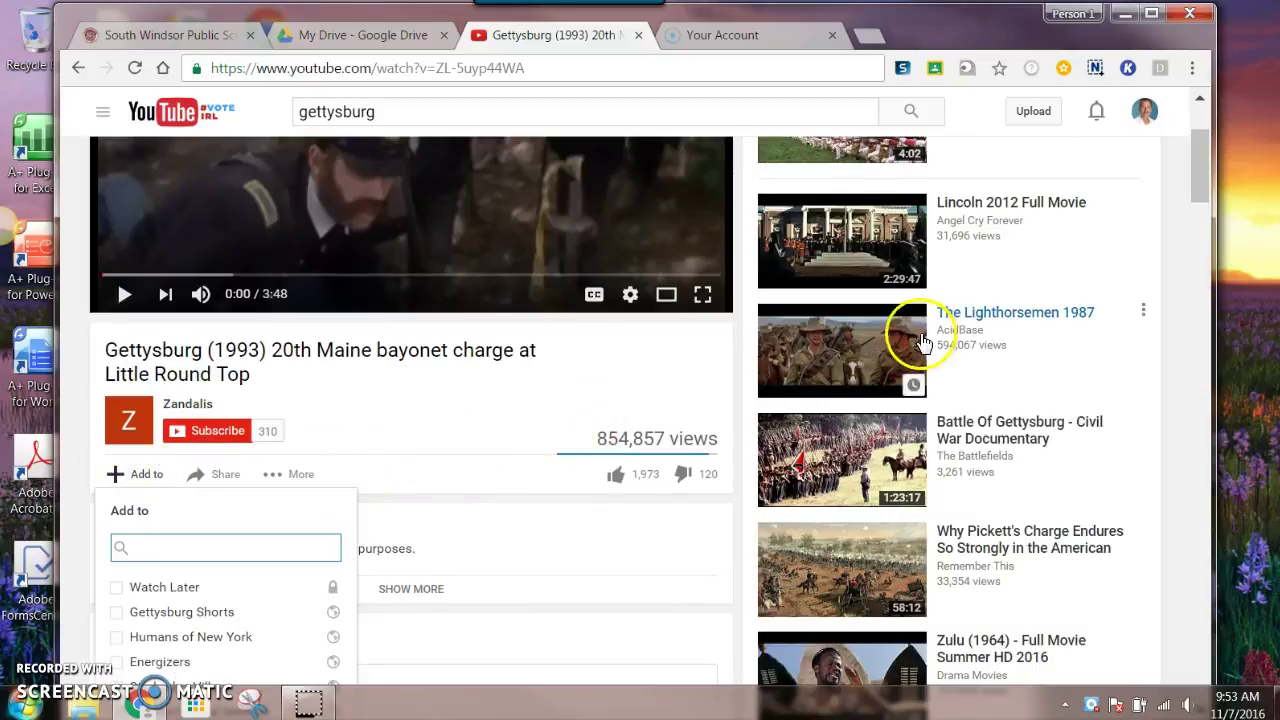
left_click_drag(1200, 188, 1207, 218)
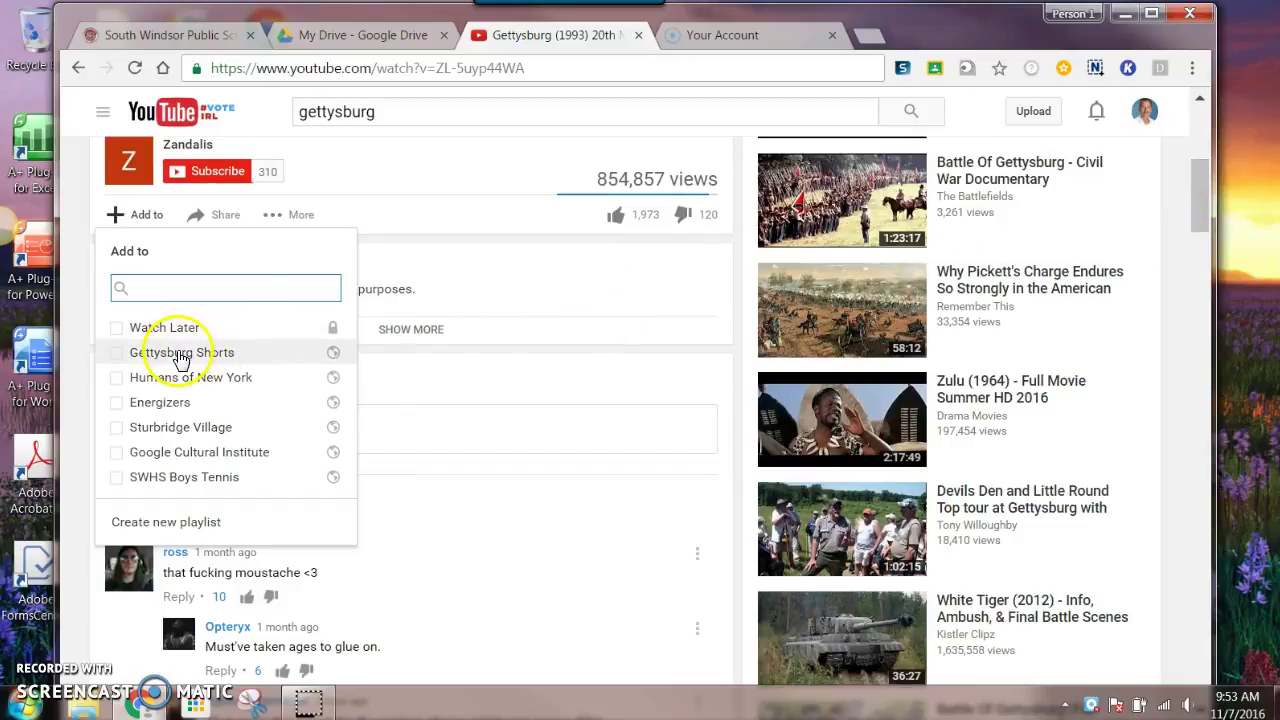
left_click(180, 358)
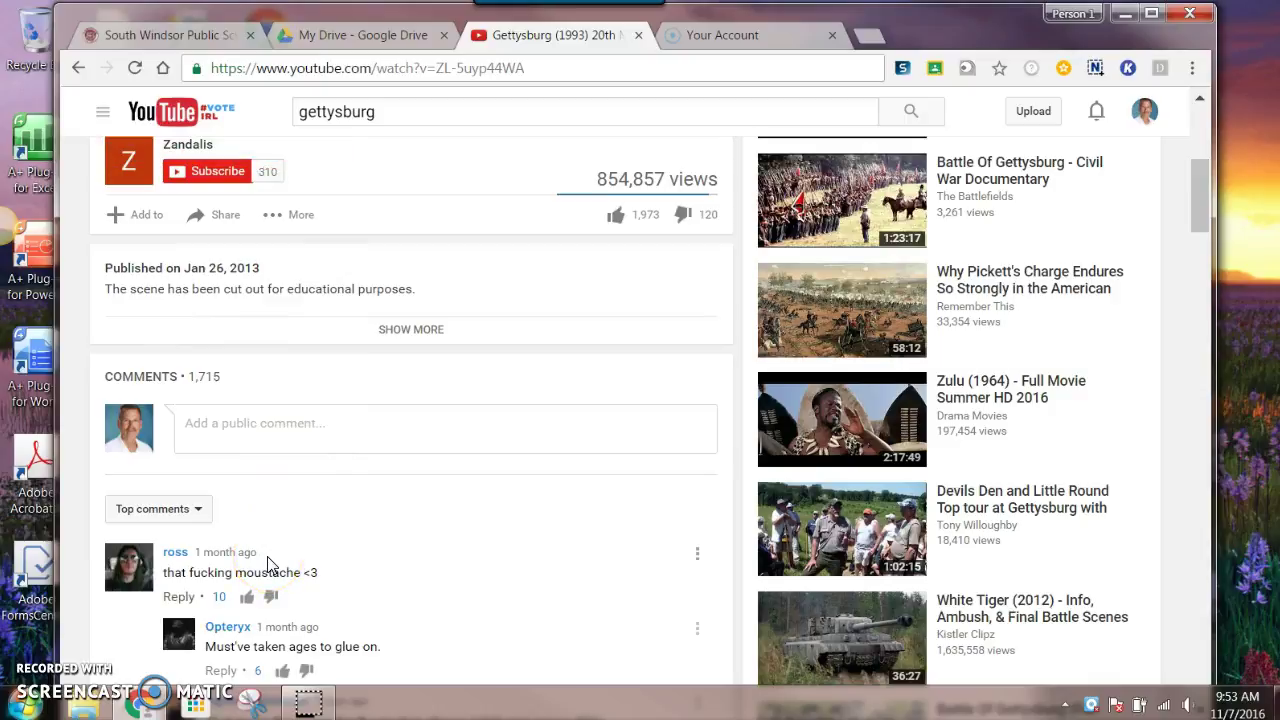
Open the Gettysburg Shorts playlist from the library and look over its videos and additional playlist options.
left_click(104, 114)
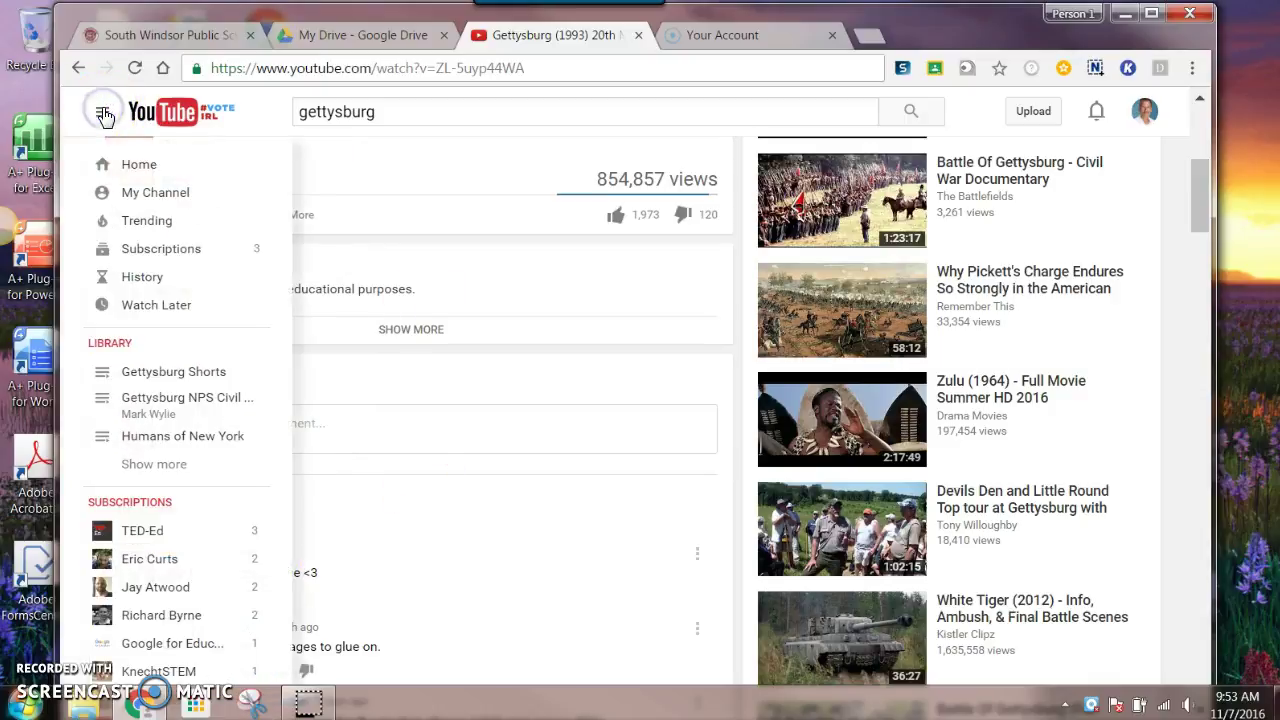
left_click(173, 372)
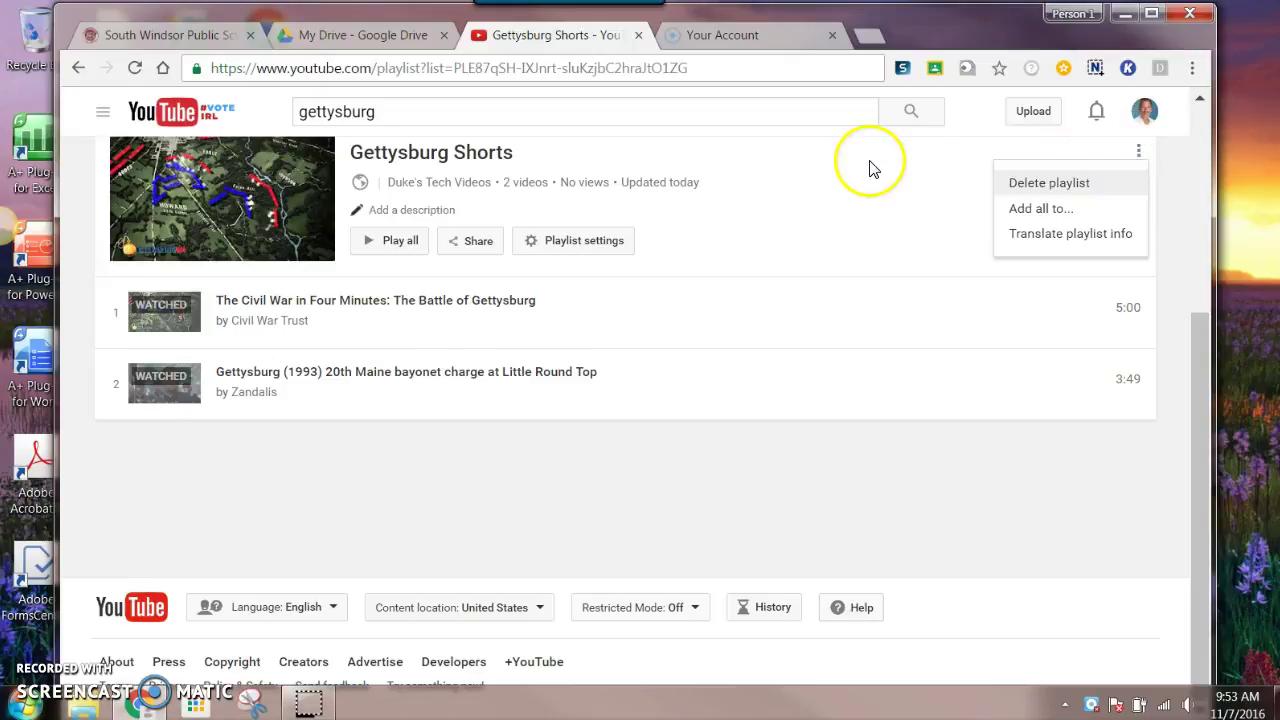
left_click(918, 191)
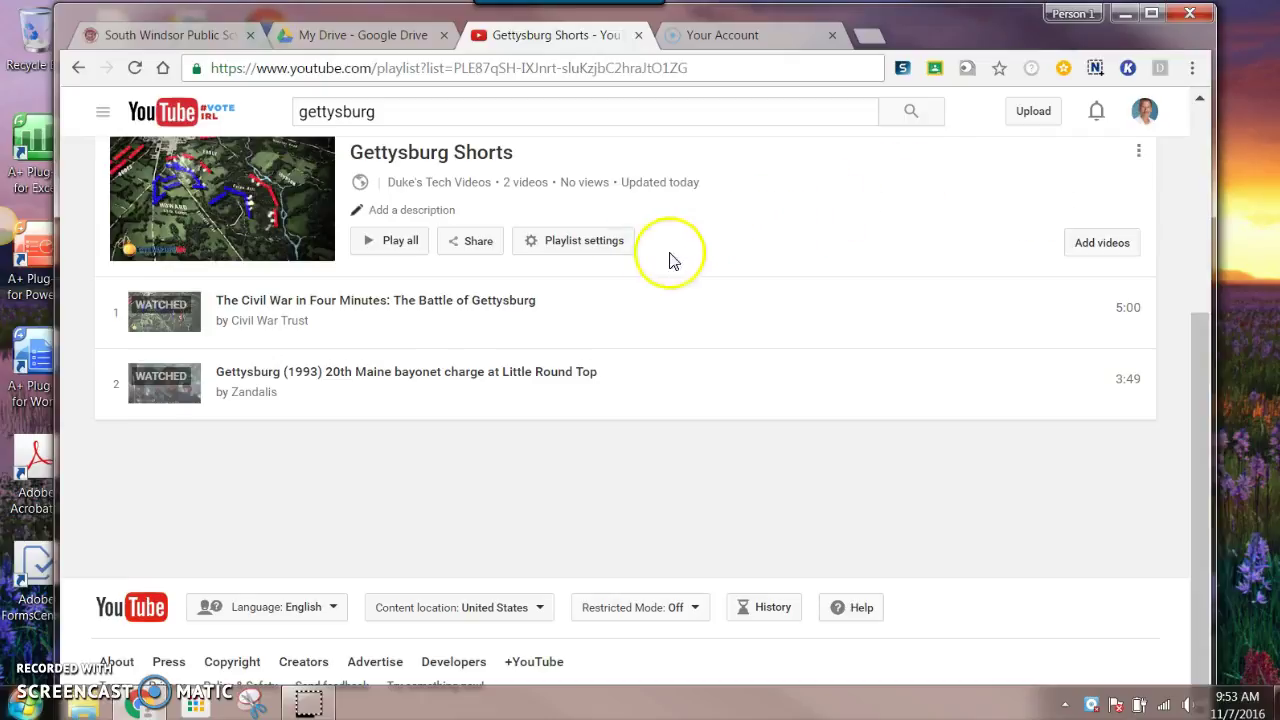
Allow collaborators to add videos in the Gettysburg Shorts settings, save, and let people with the share link add videos.
left_click(595, 240)
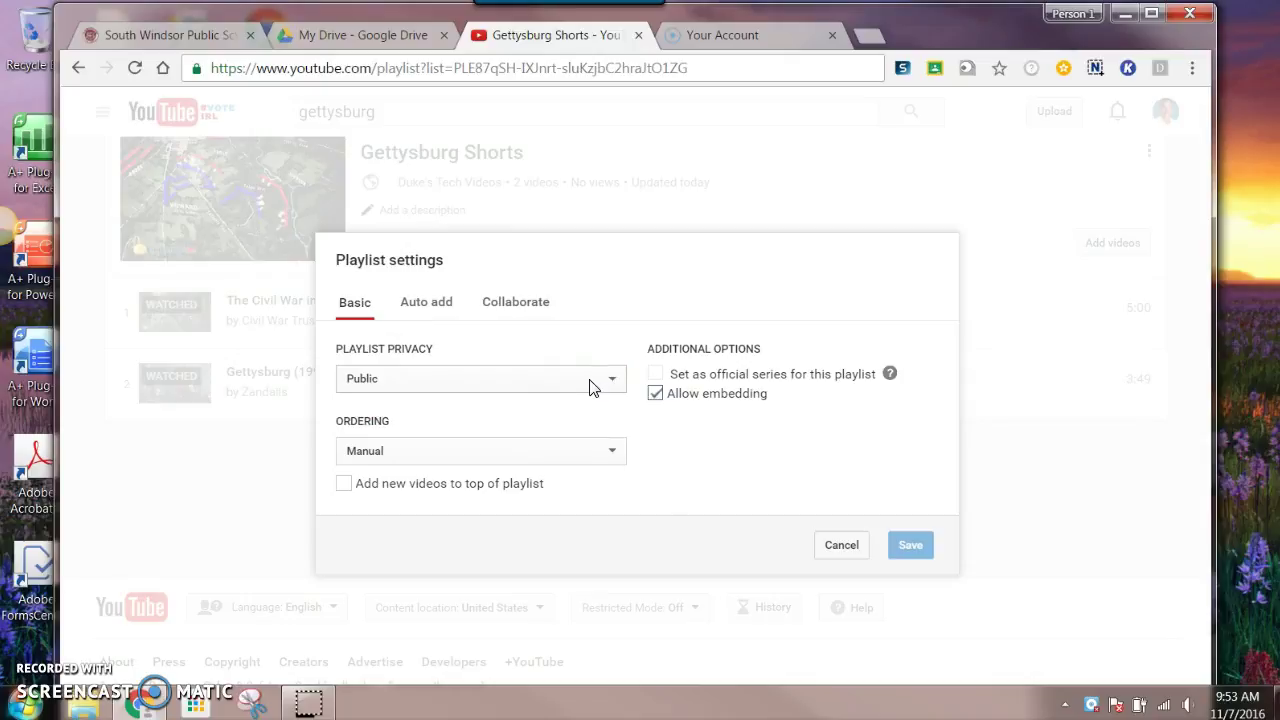
left_click(524, 310)
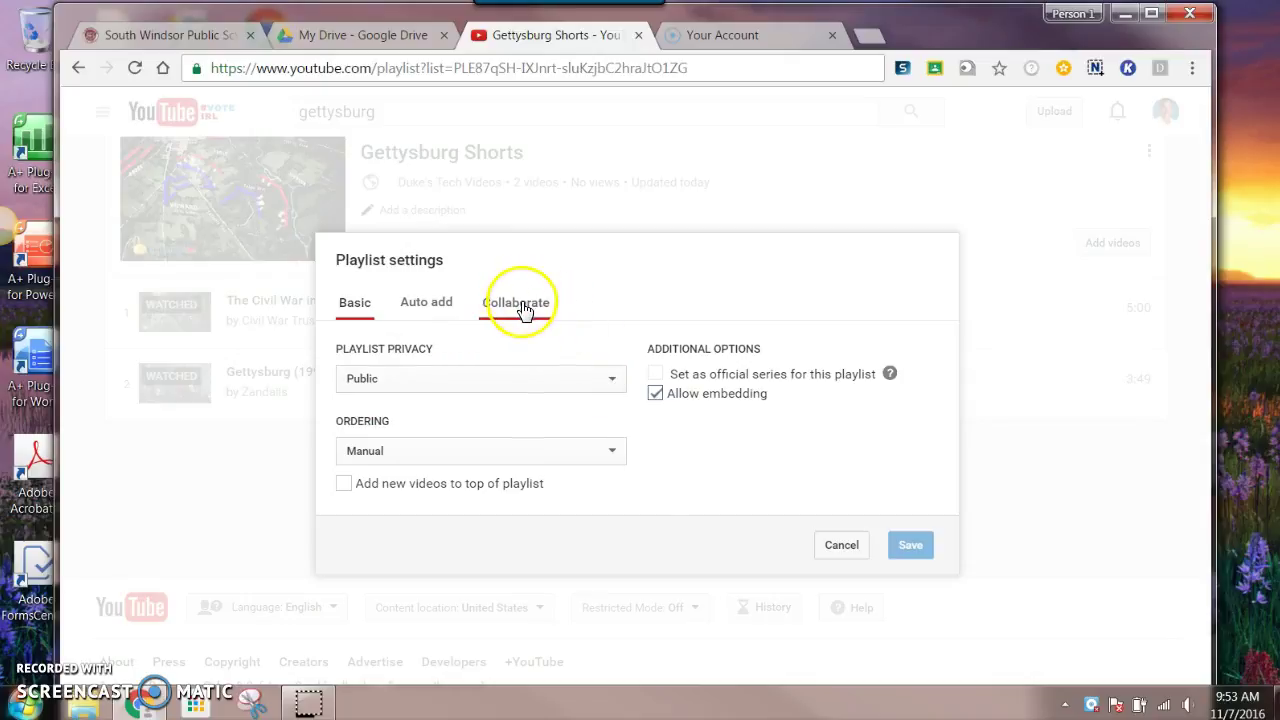
left_click(640, 383)
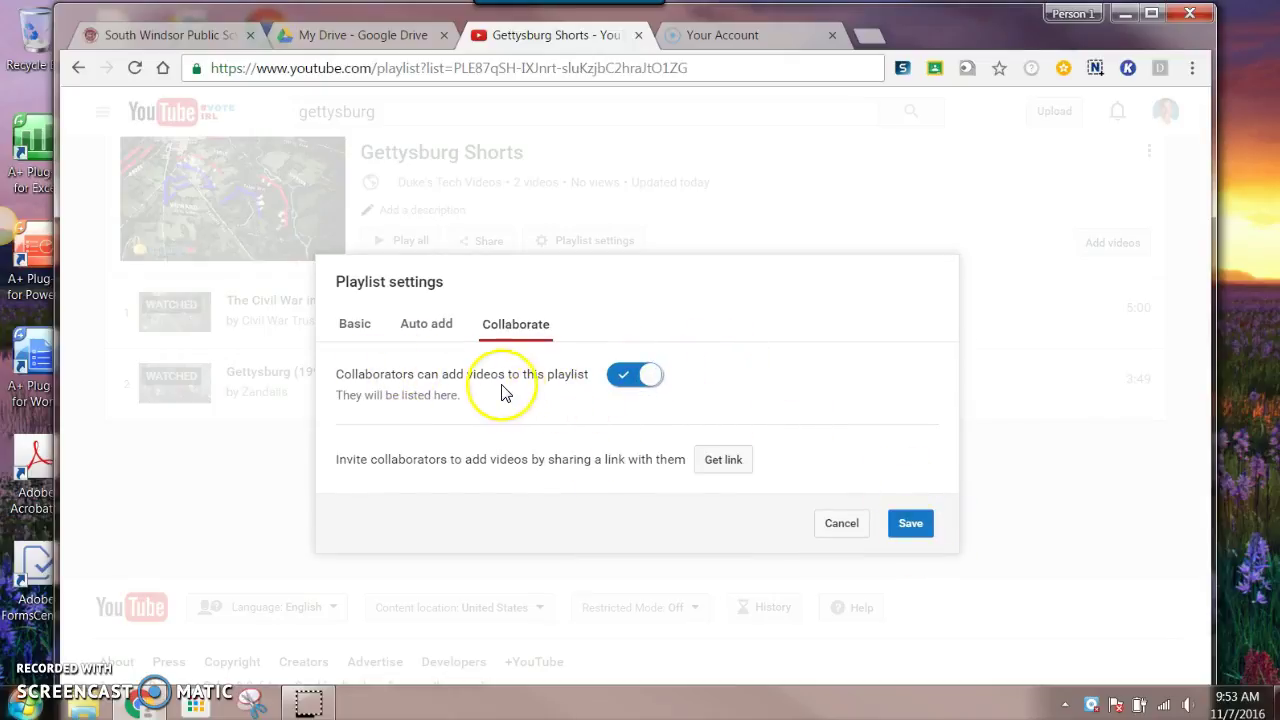
left_click(910, 523)
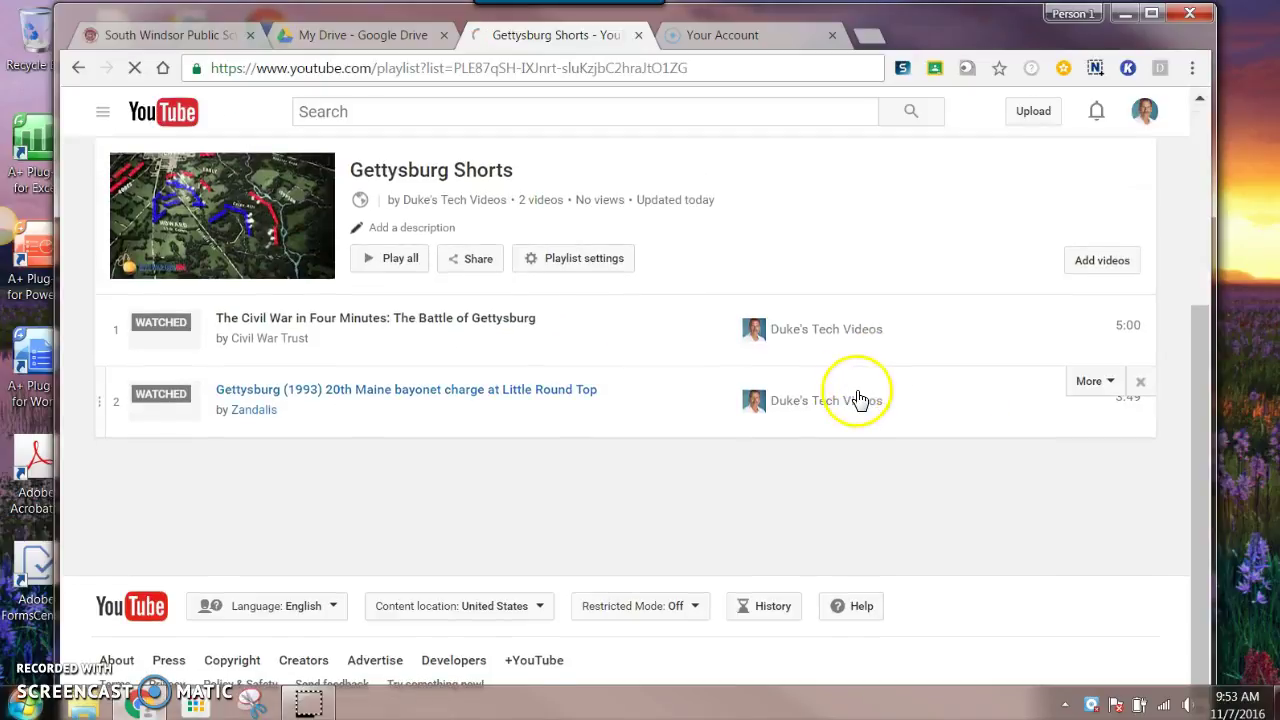
left_click(474, 265)
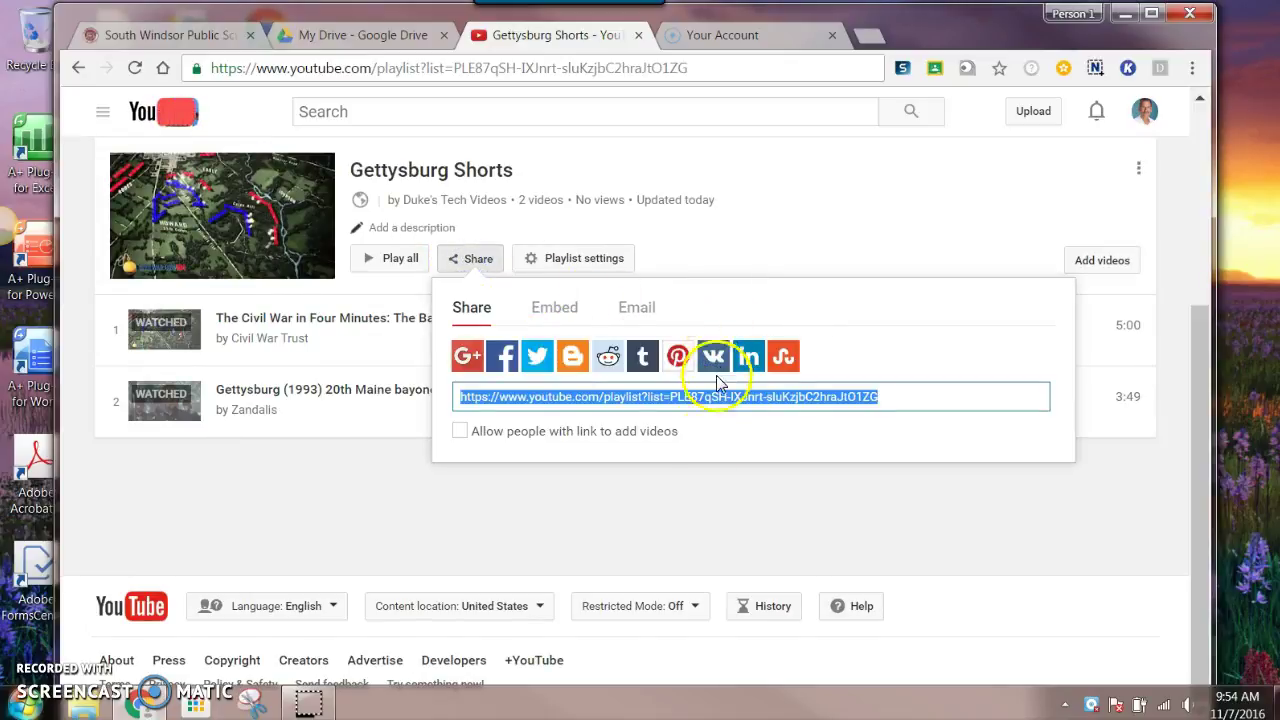
left_click(459, 431)
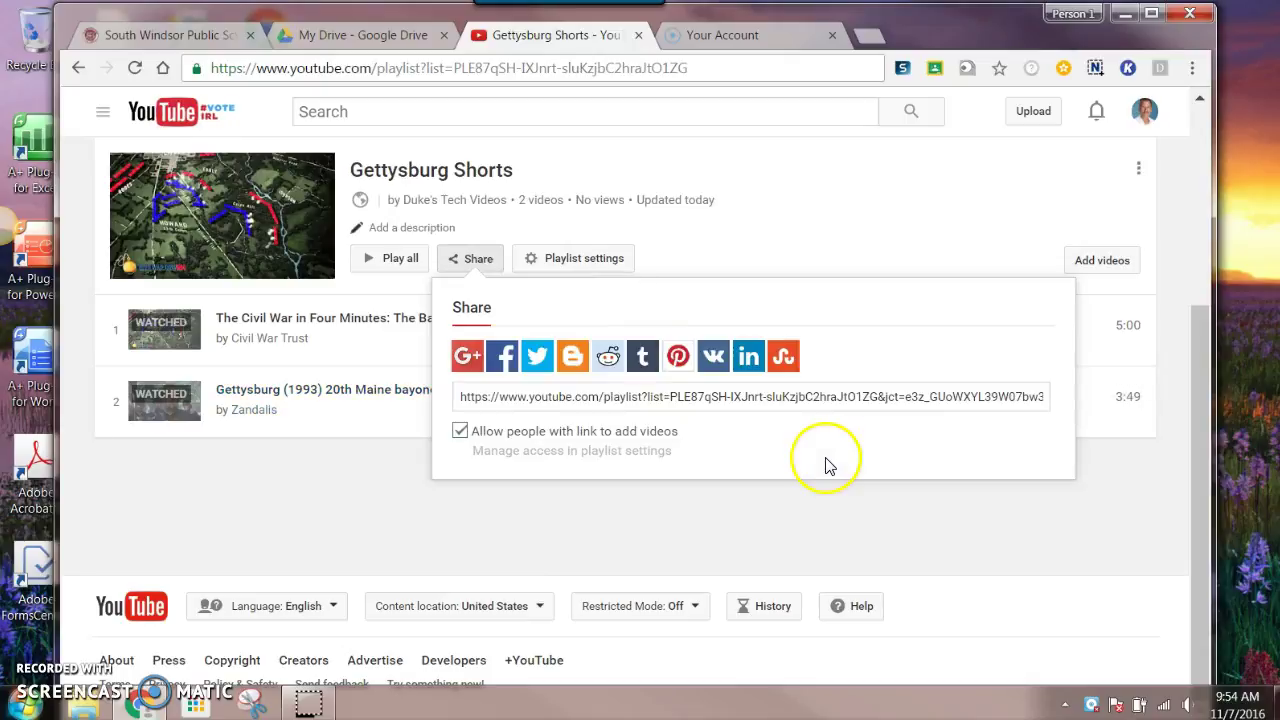
Select the whole share link of the Gettysburg Shorts playlist.
left_click(817, 396)
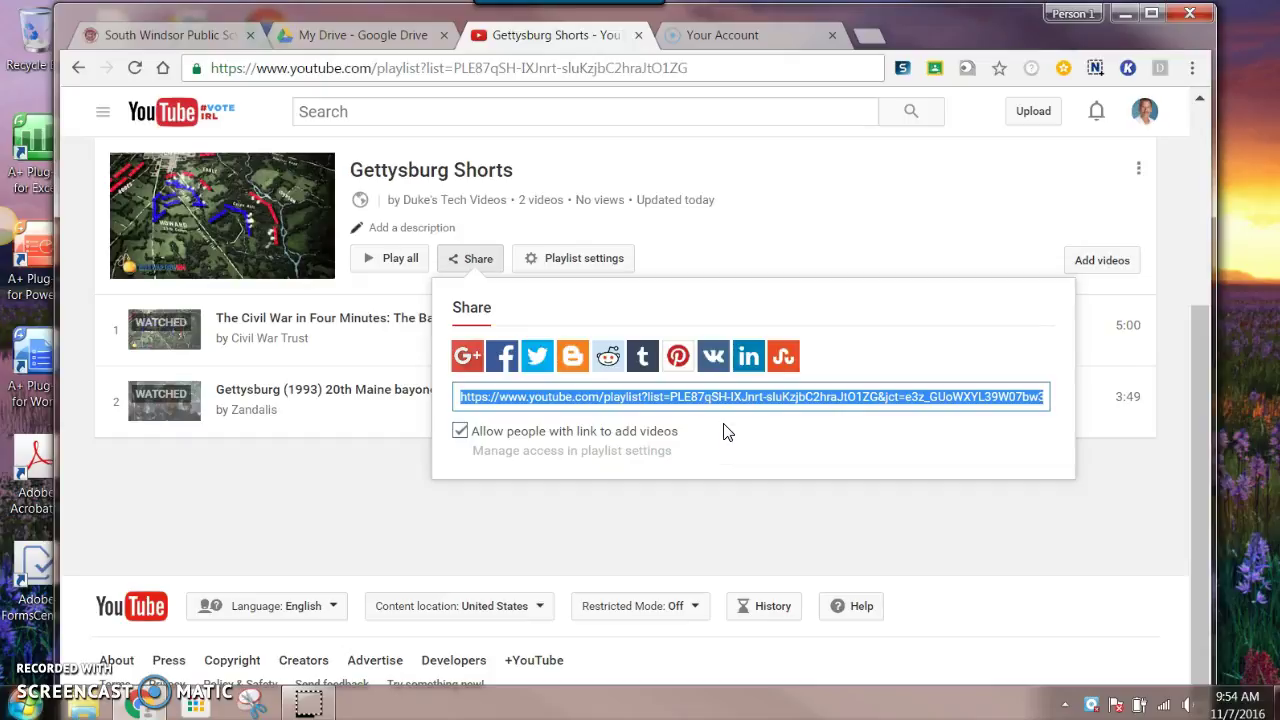
Switch to the South Windsor High School website, open its Technology Integration page, and follow the Technology Coach link.
left_click(180, 40)
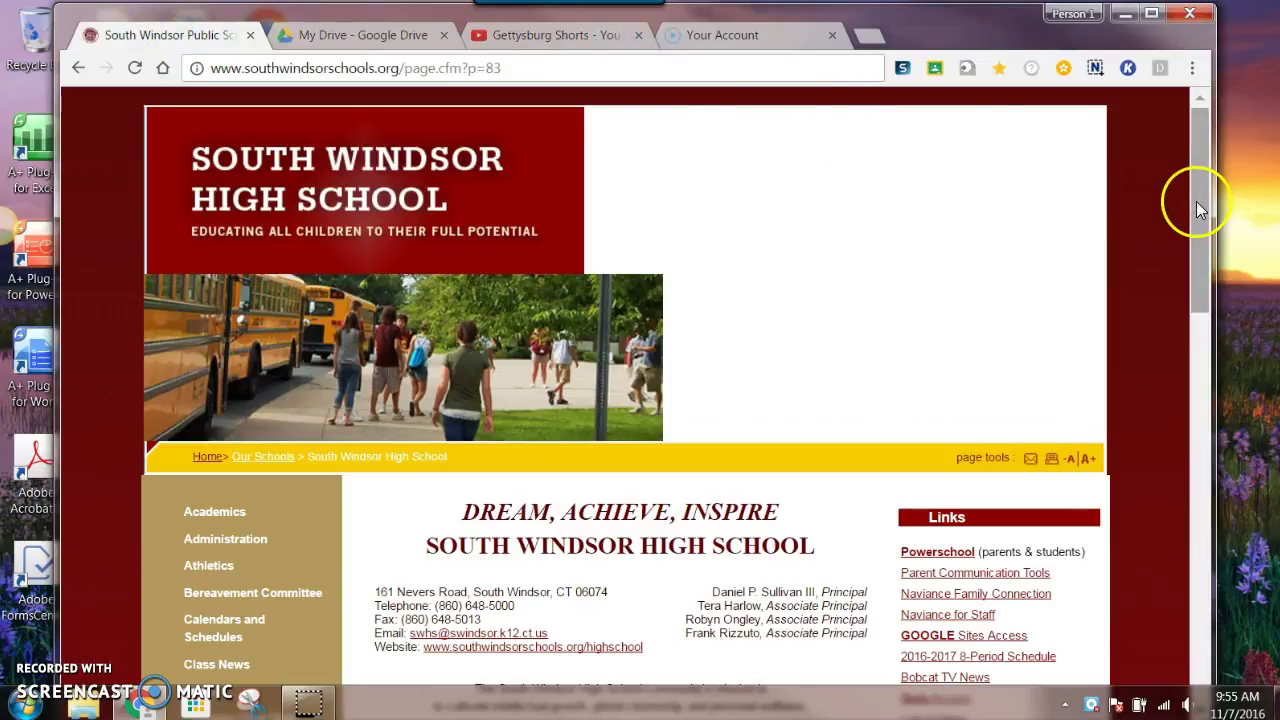
left_click_drag(1197, 203, 1222, 499)
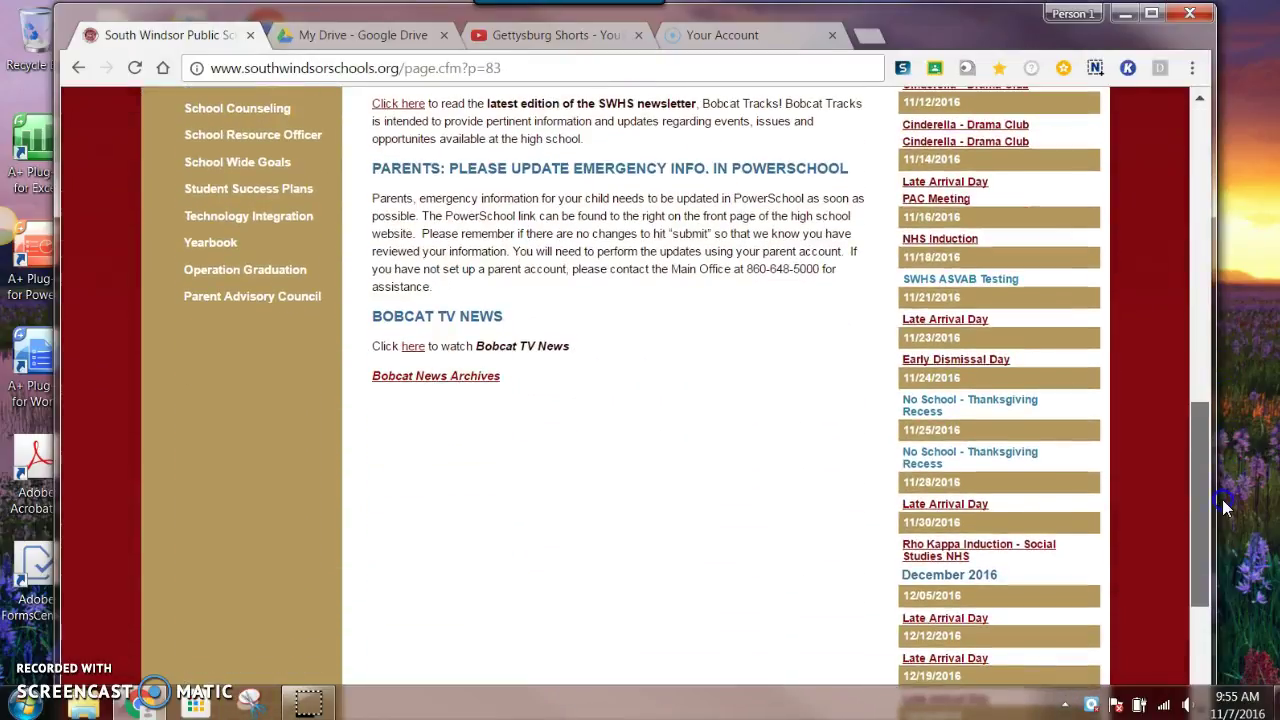
left_click(261, 215)
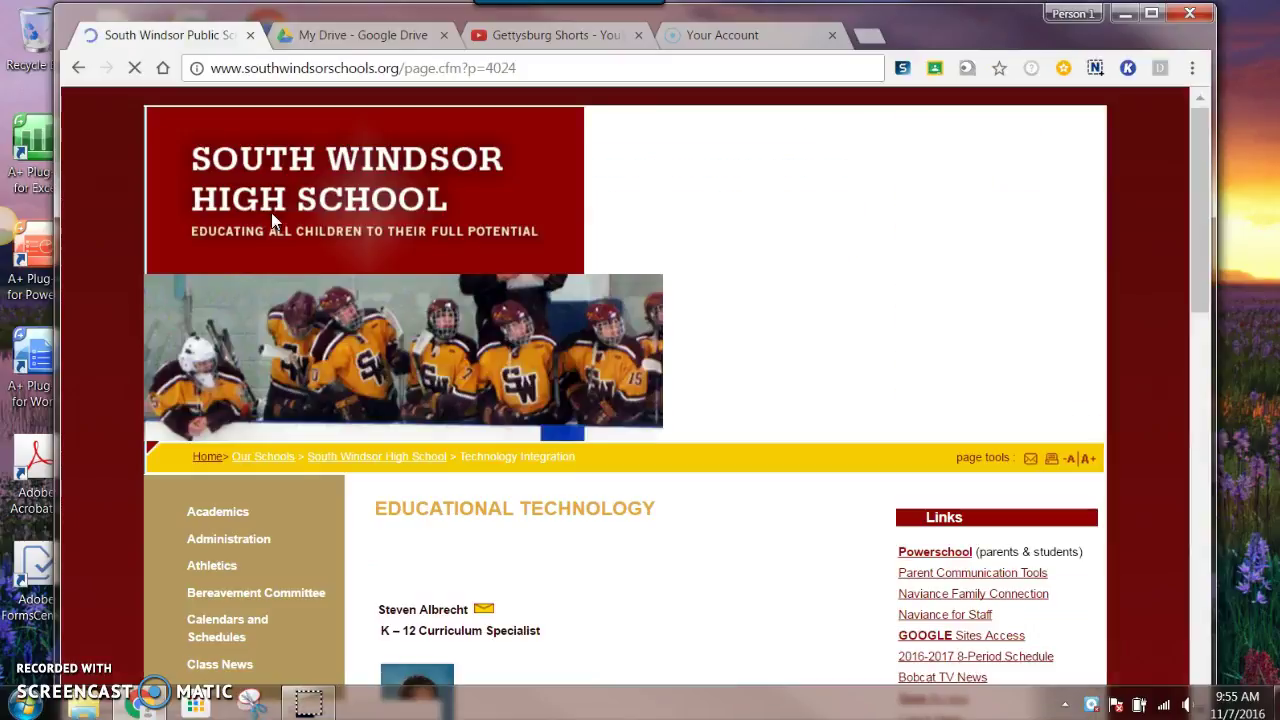
left_click_drag(1197, 258, 1199, 368)
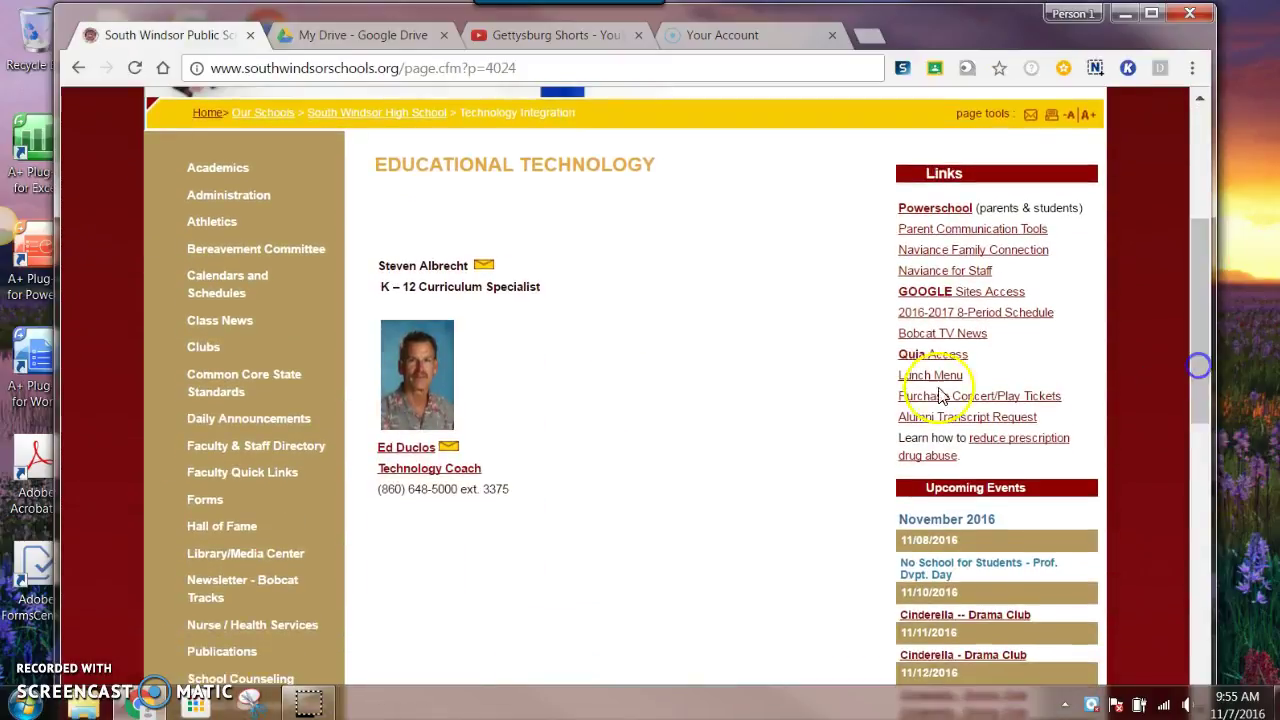
left_click(416, 470)
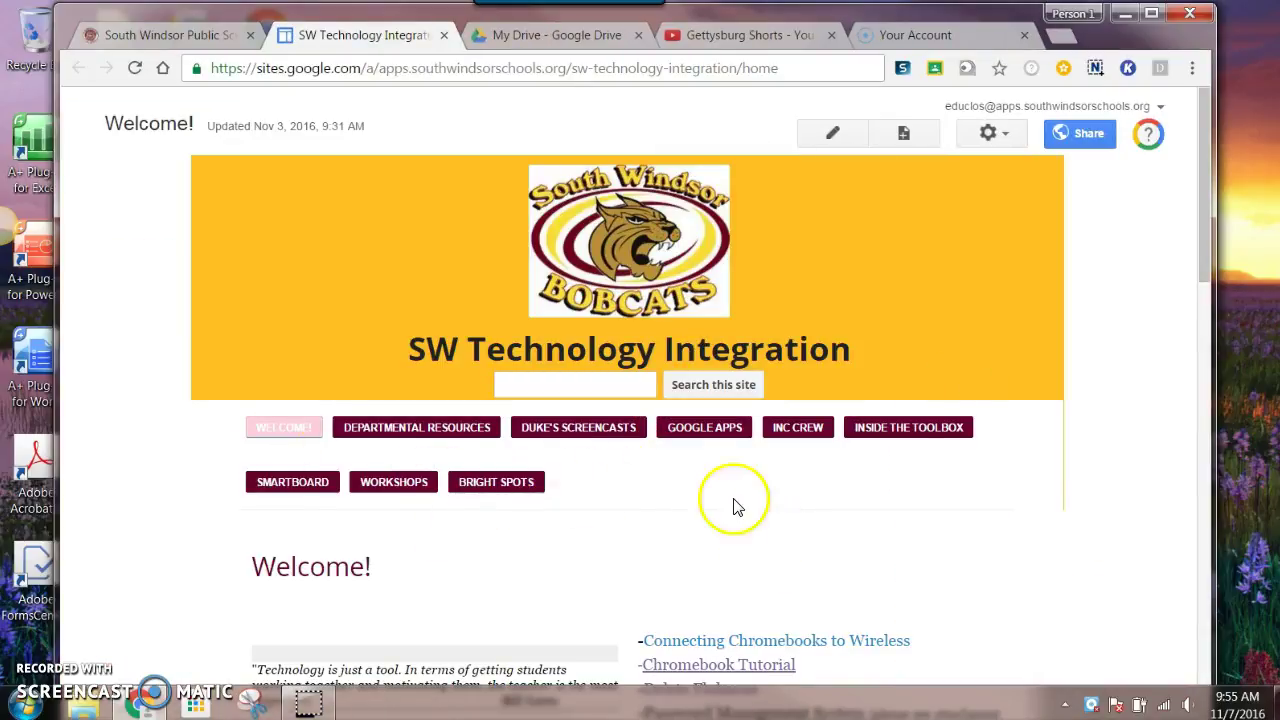
Open the YouTube page of the site's Google Apps section and view the "How to Collaboratively Create a Playlist" instructions.
mouse_move(728, 436)
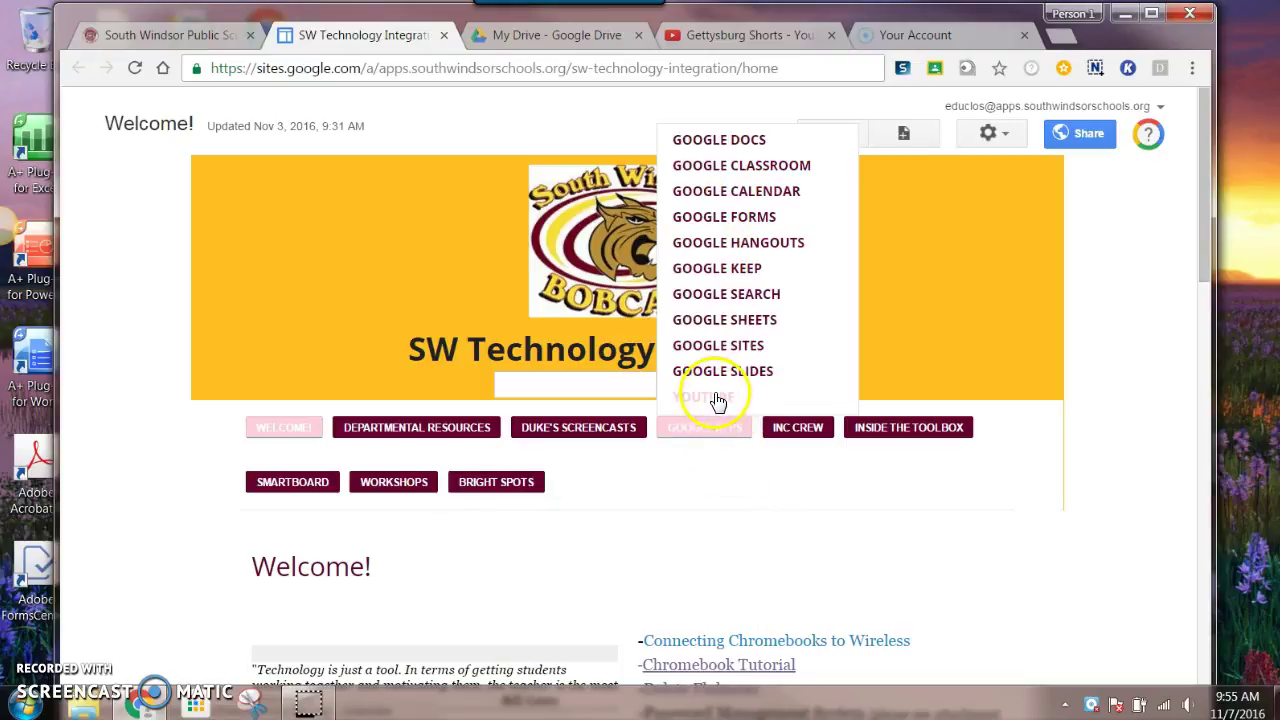
left_click(717, 398)
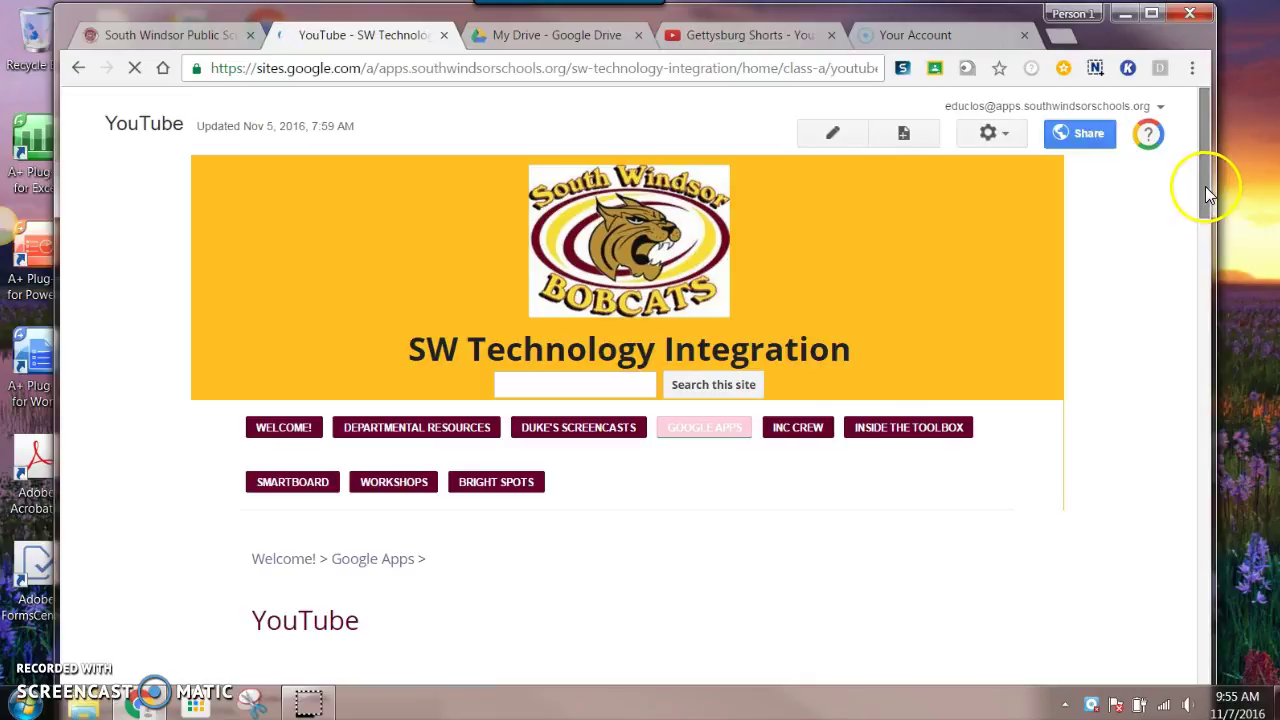
left_click_drag(1206, 190, 1200, 457)
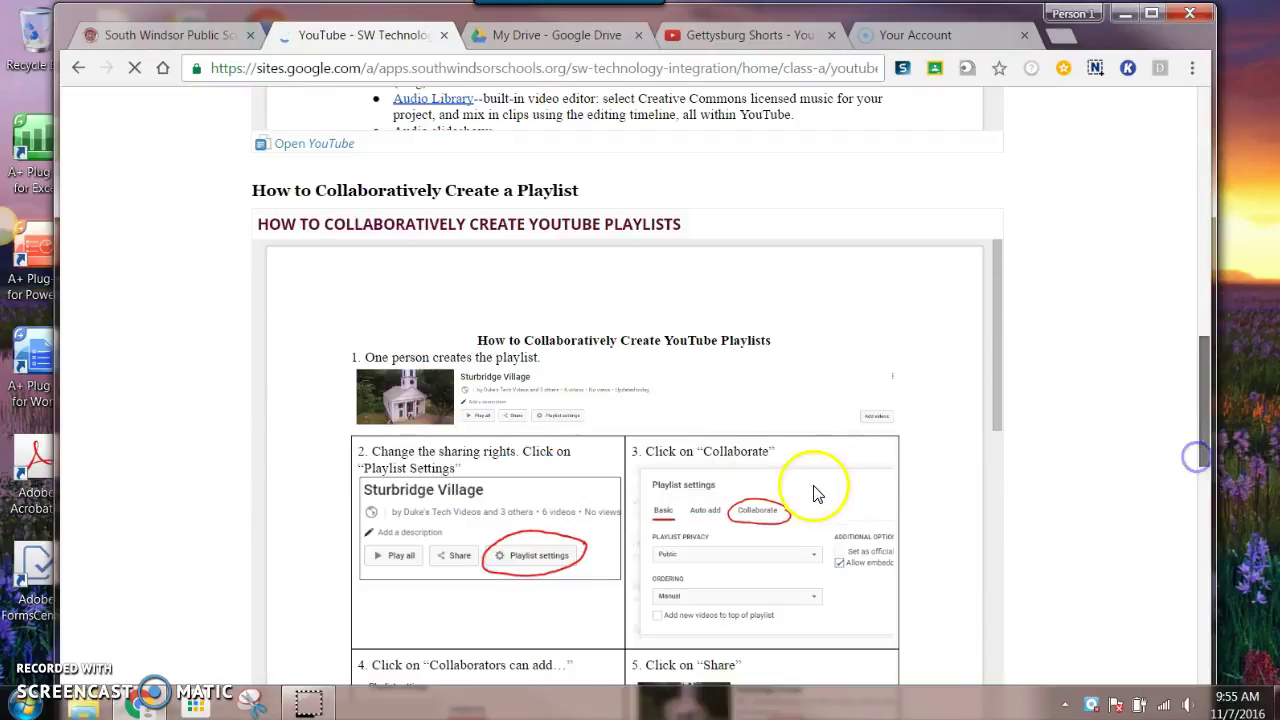